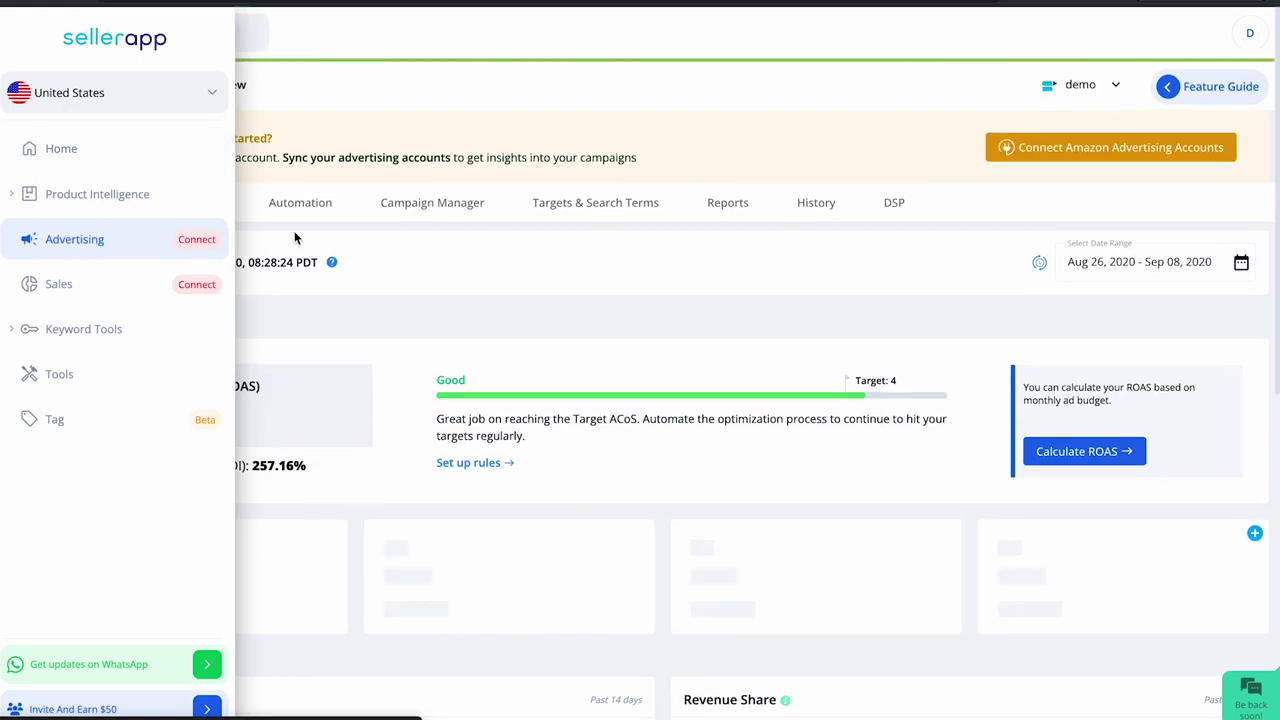
- Open the advertising automations and start a new automation rule from blank
click(303, 212)
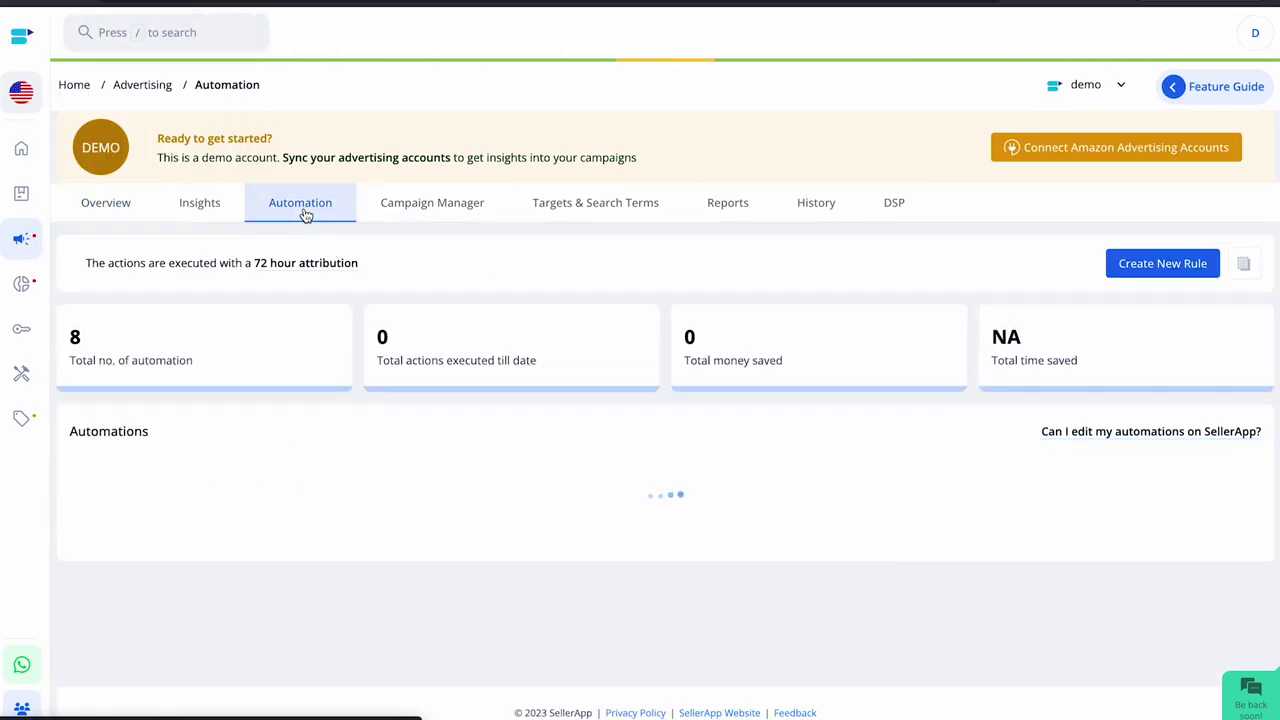
click(1178, 271)
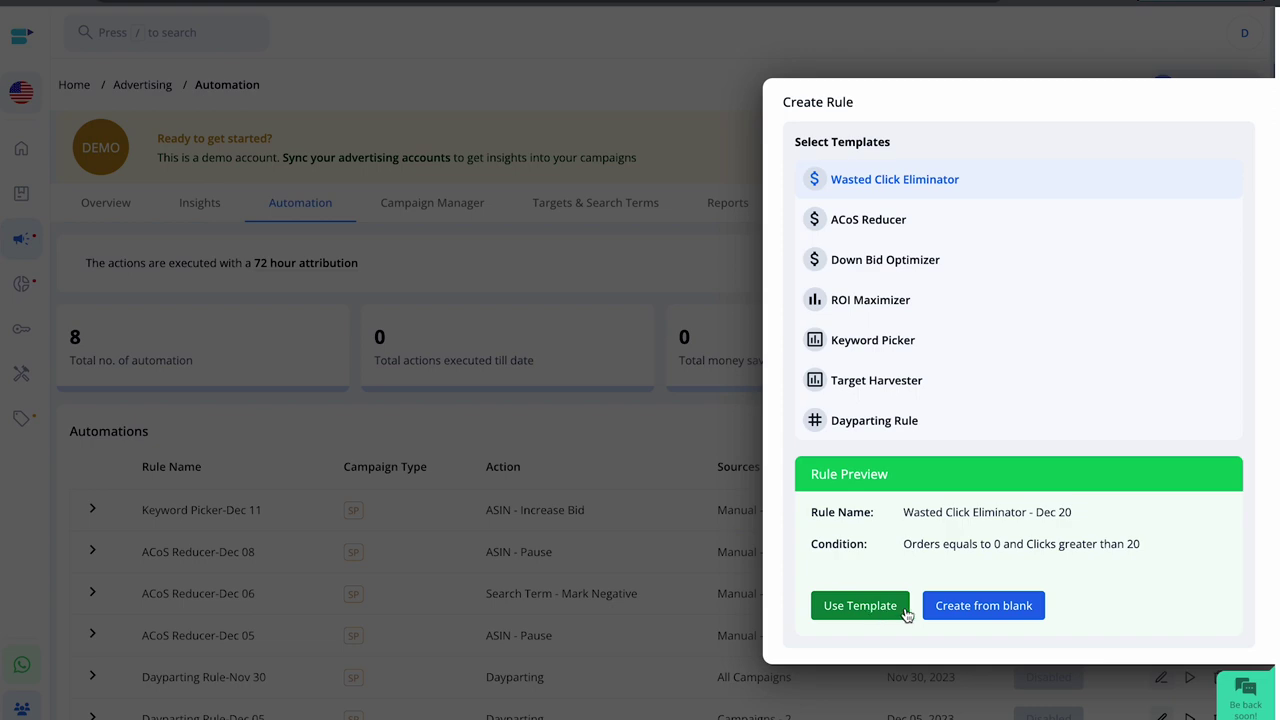
click(973, 610)
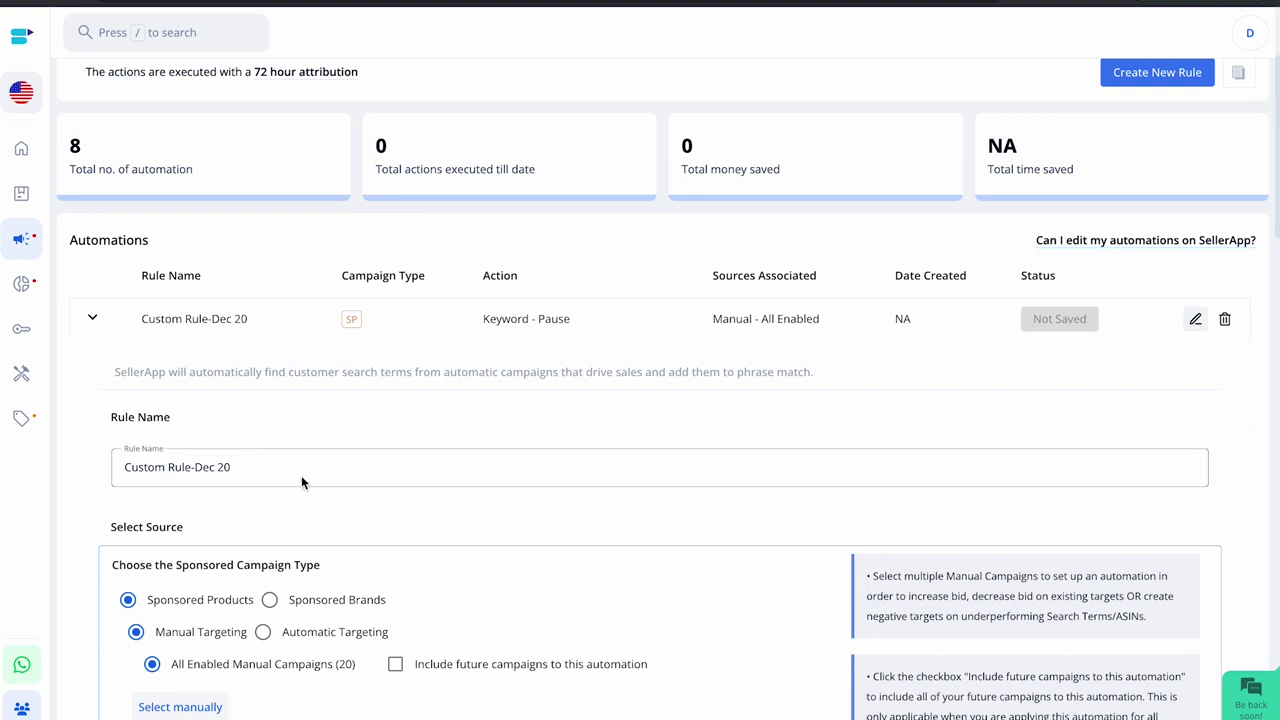
- Switch the rule's campaign type to Sponsored Brands and back to Sponsored Products
scroll(301, 483, down, 1)
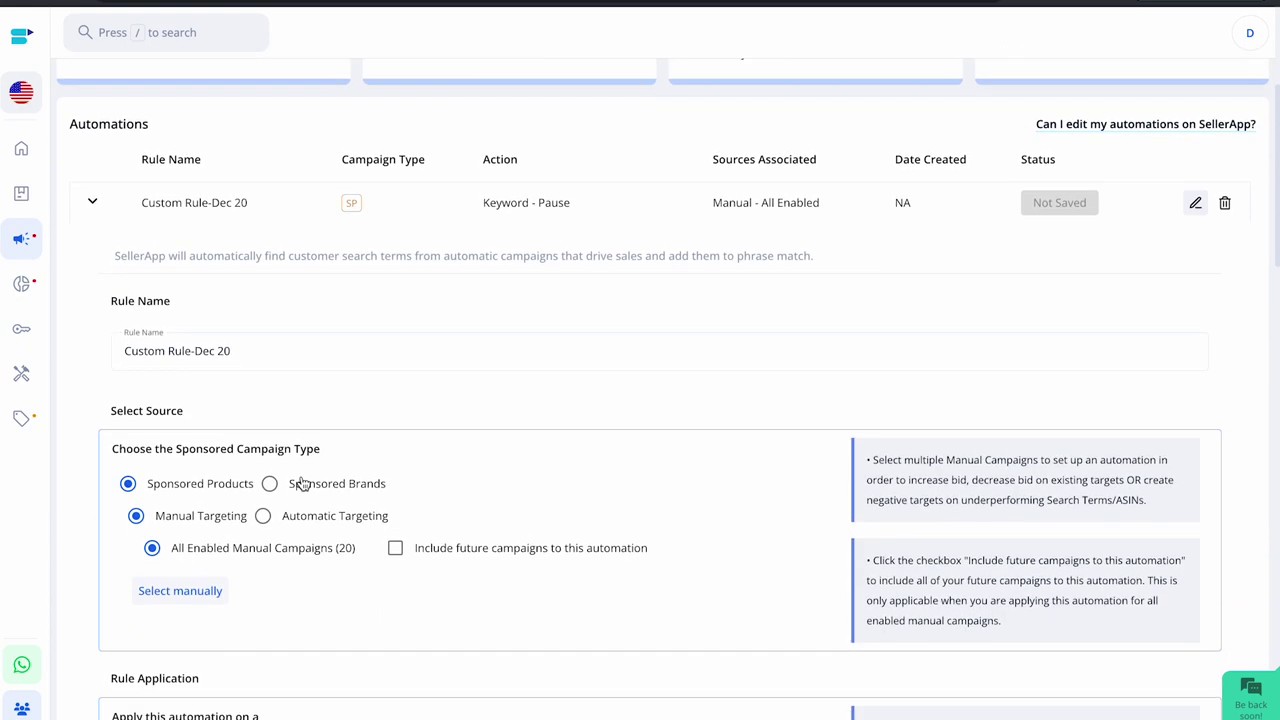
scroll(294, 380, down, 1)
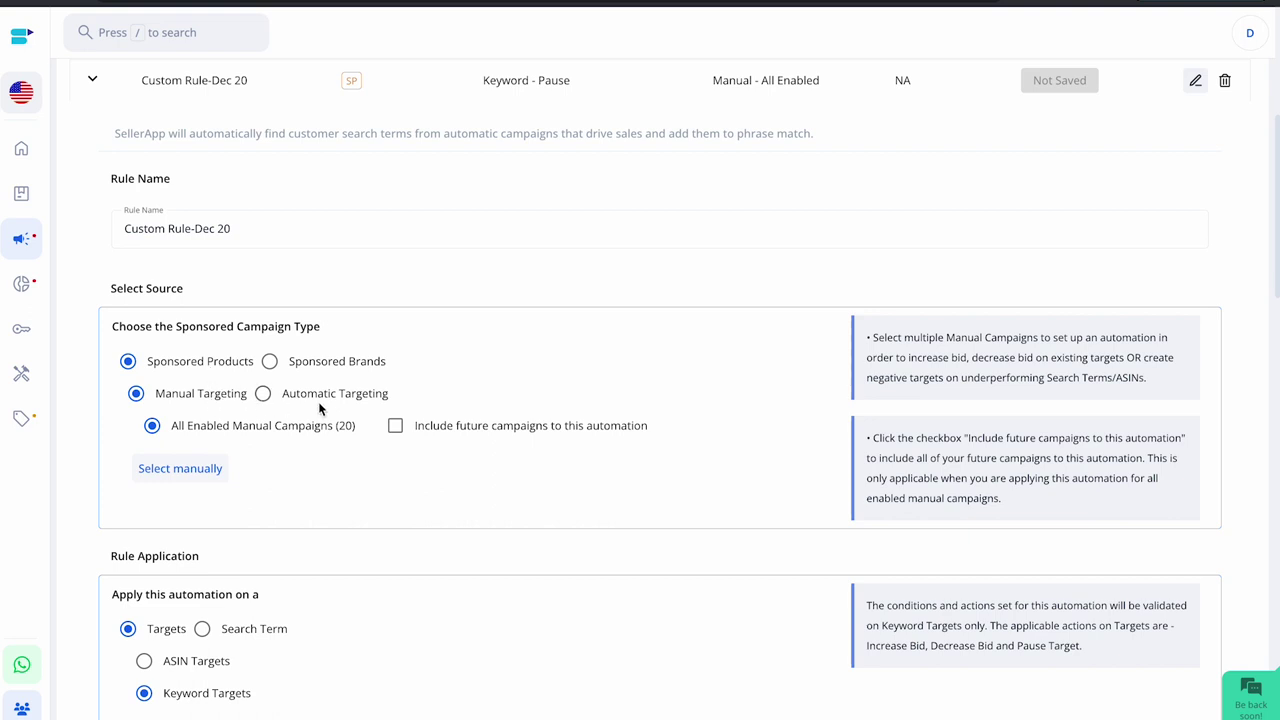
click(270, 362)
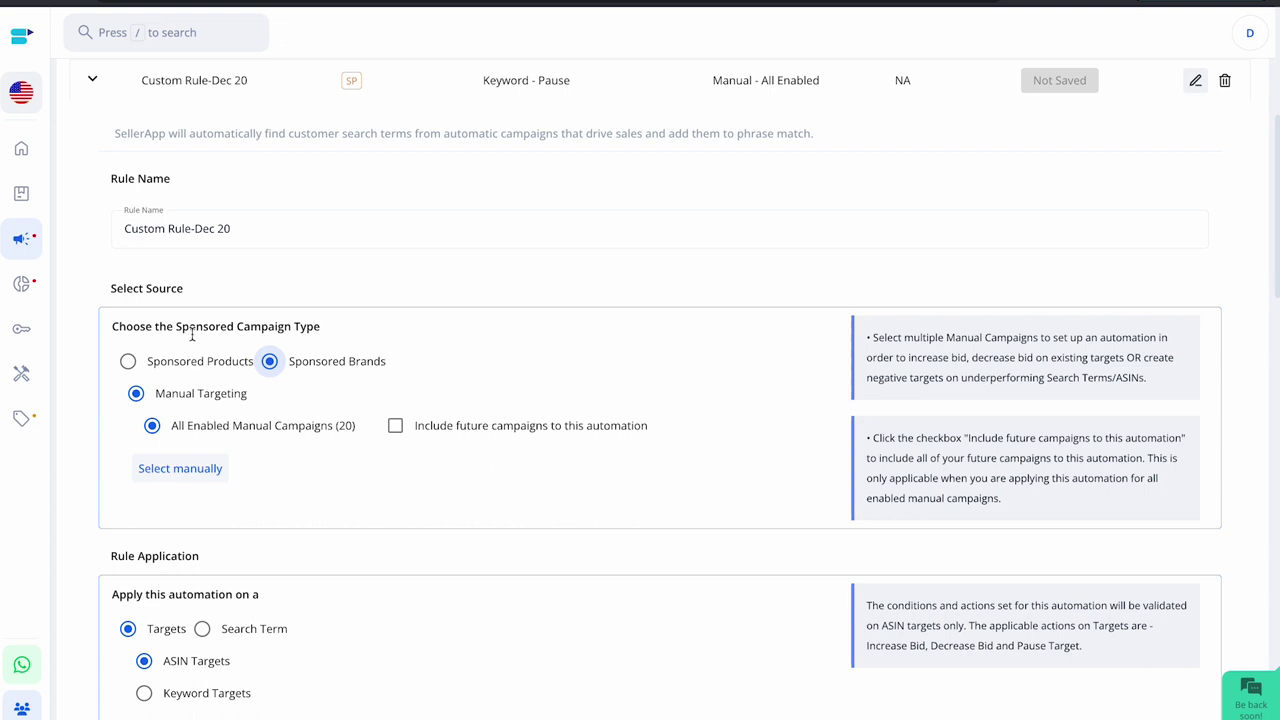
click(197, 365)
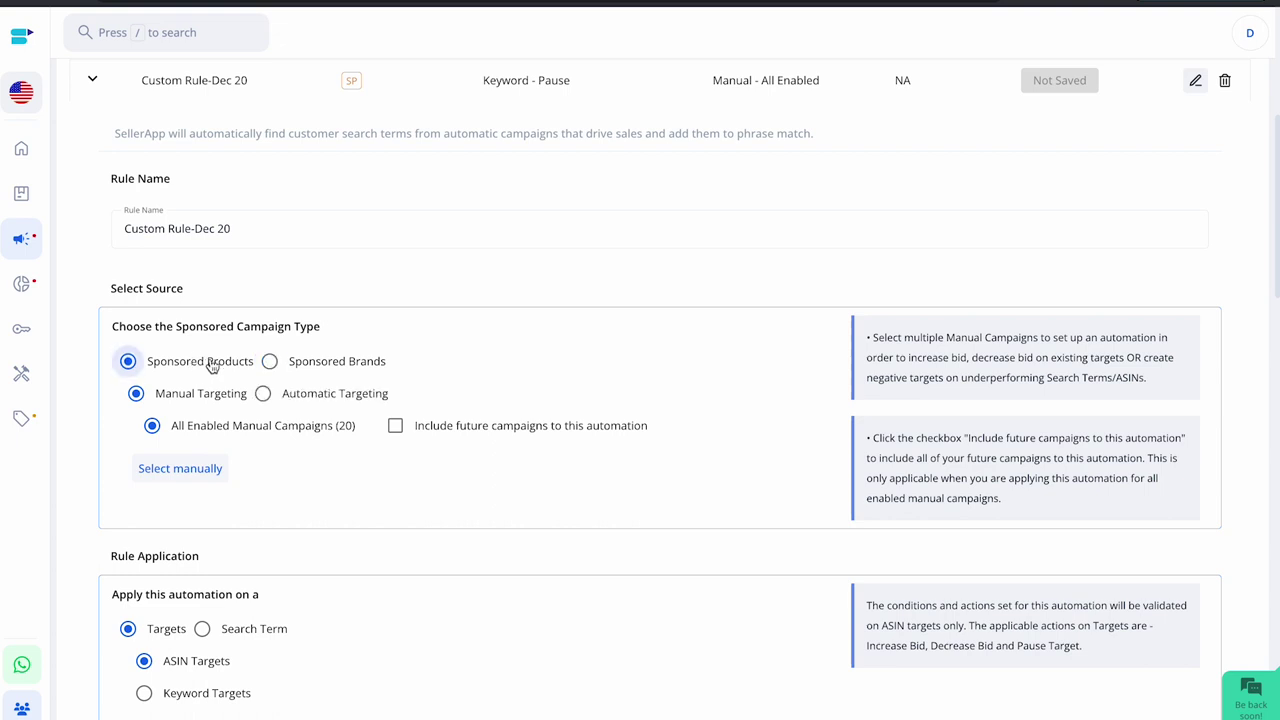
- Look through the enabled campaigns available for manual selection and close the list without adding any
click(193, 470)
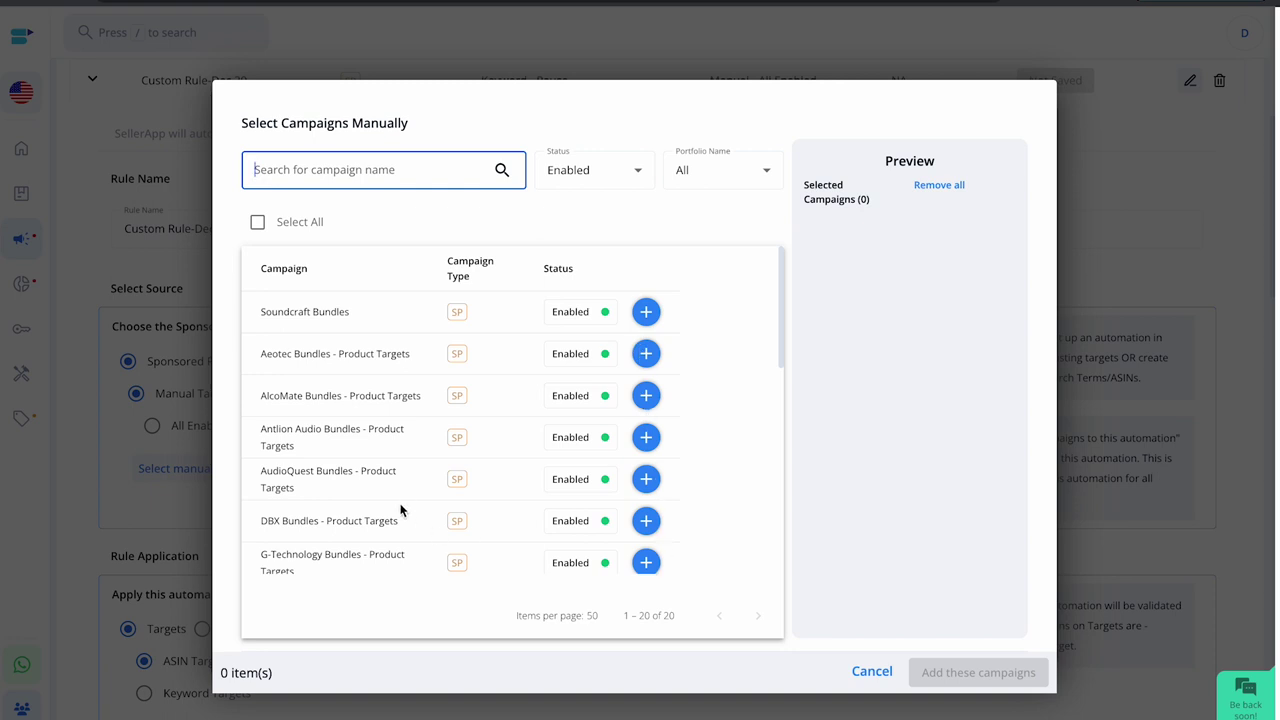
scroll(400, 508, down, 5)
scroll(400, 510, down, 4)
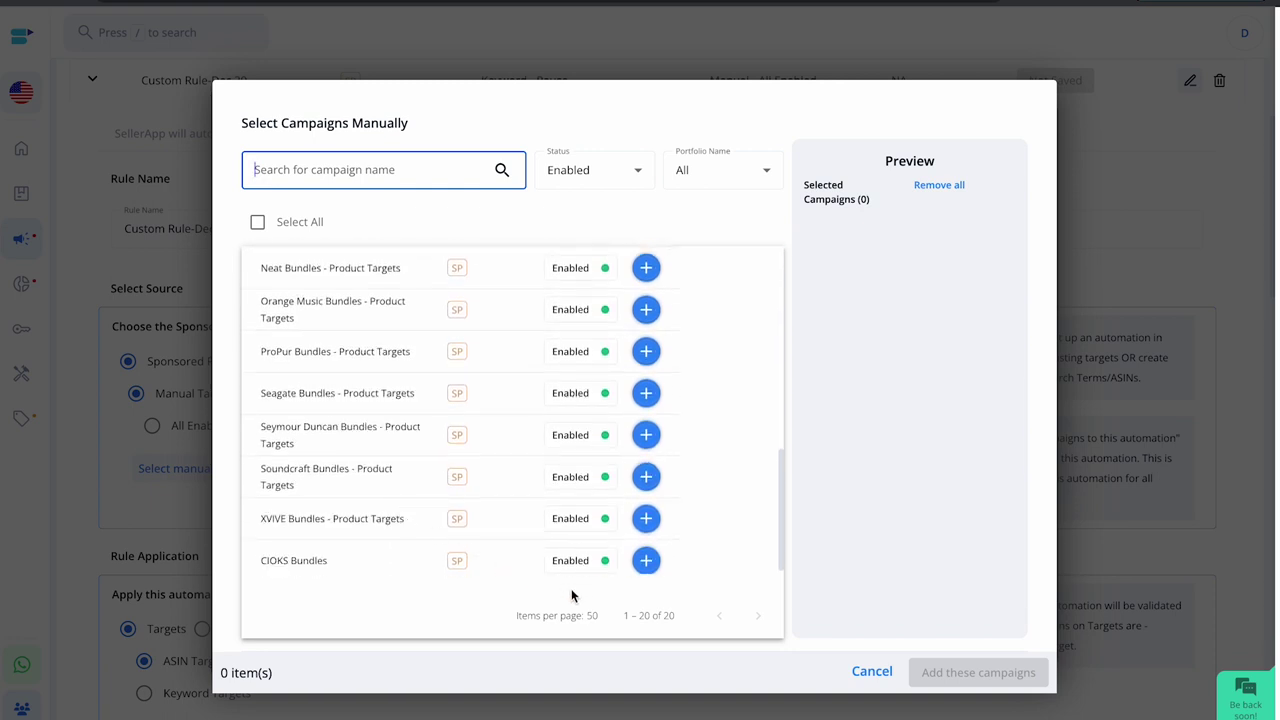
click(872, 672)
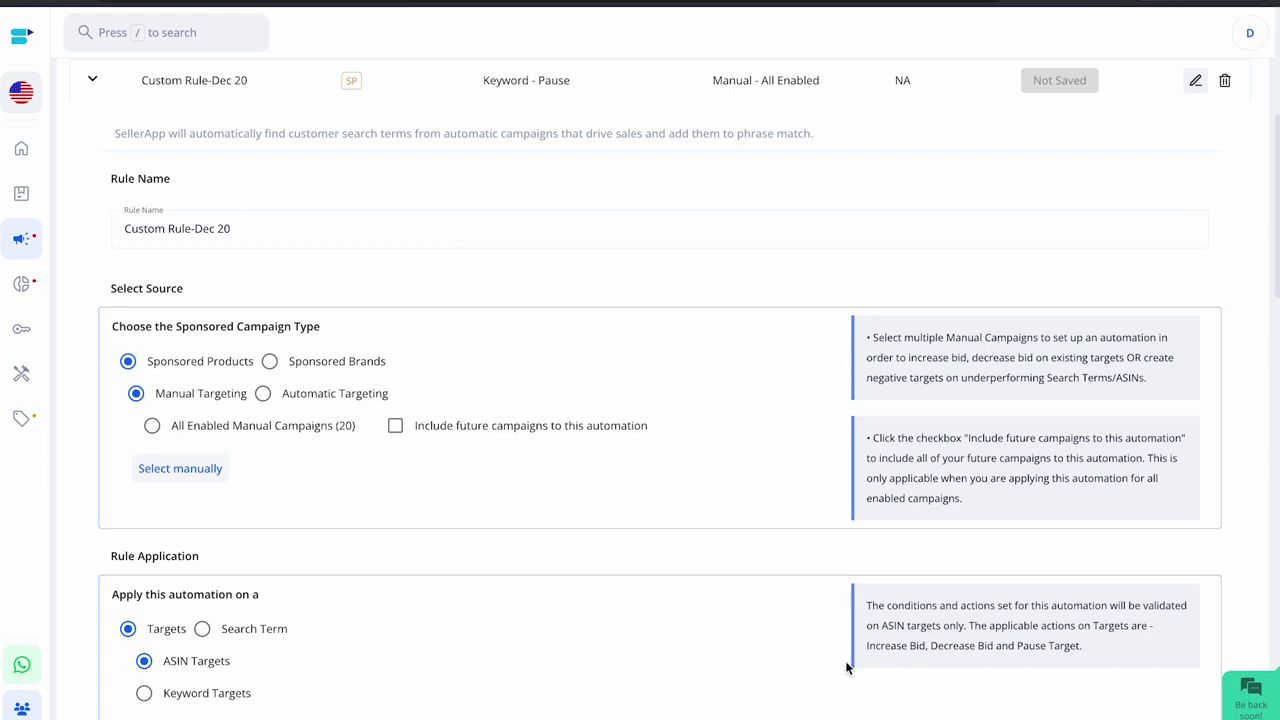
- Include future campaigns in this automation
scroll(488, 553, down, 1)
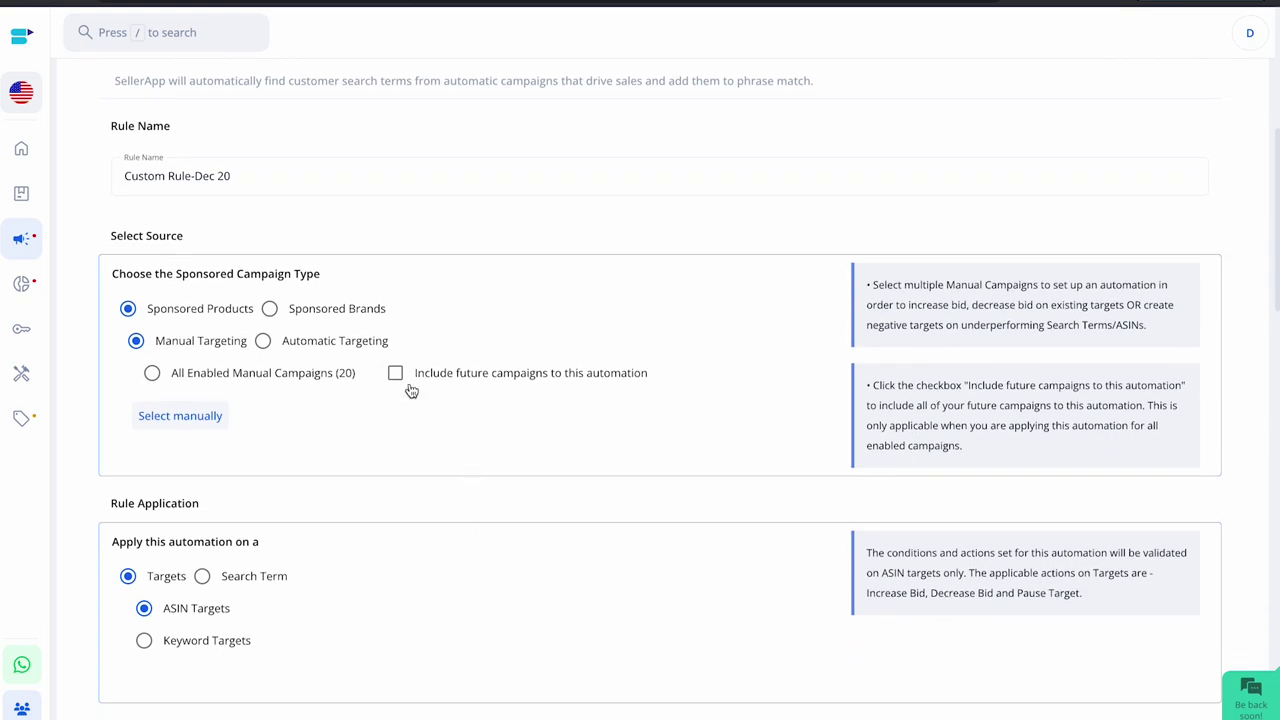
click(396, 374)
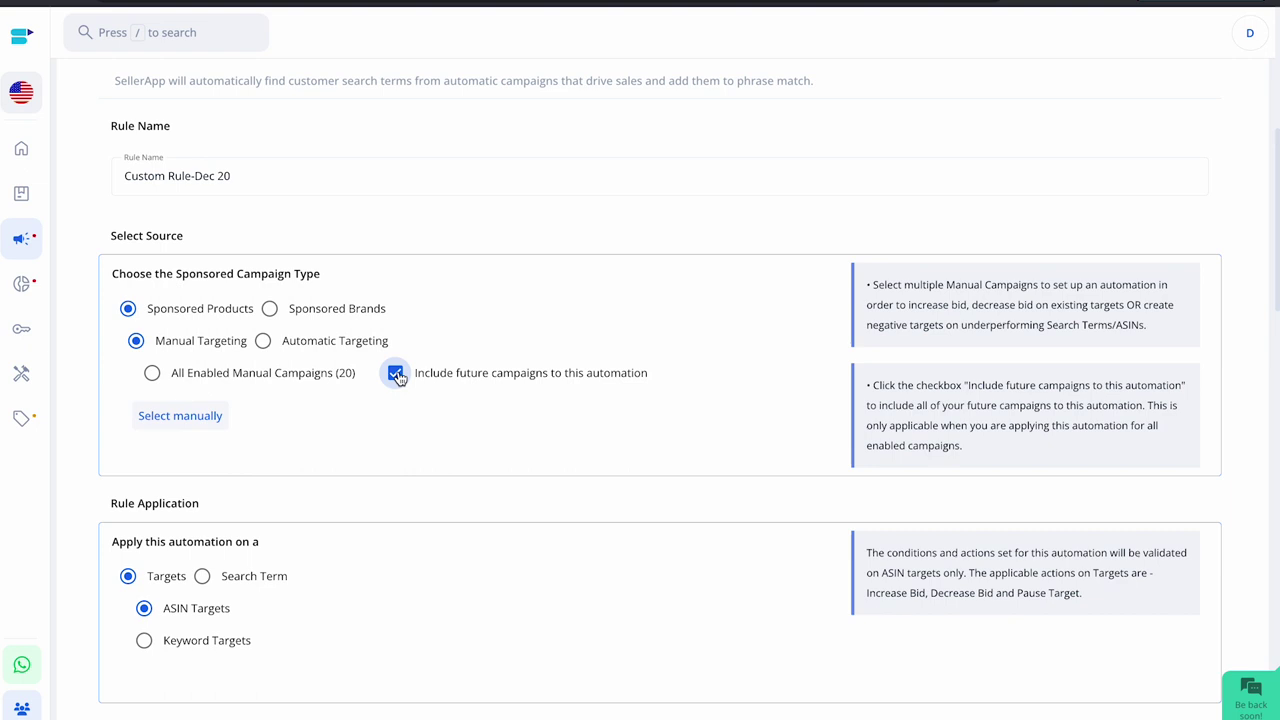
scroll(434, 437, down, 1)
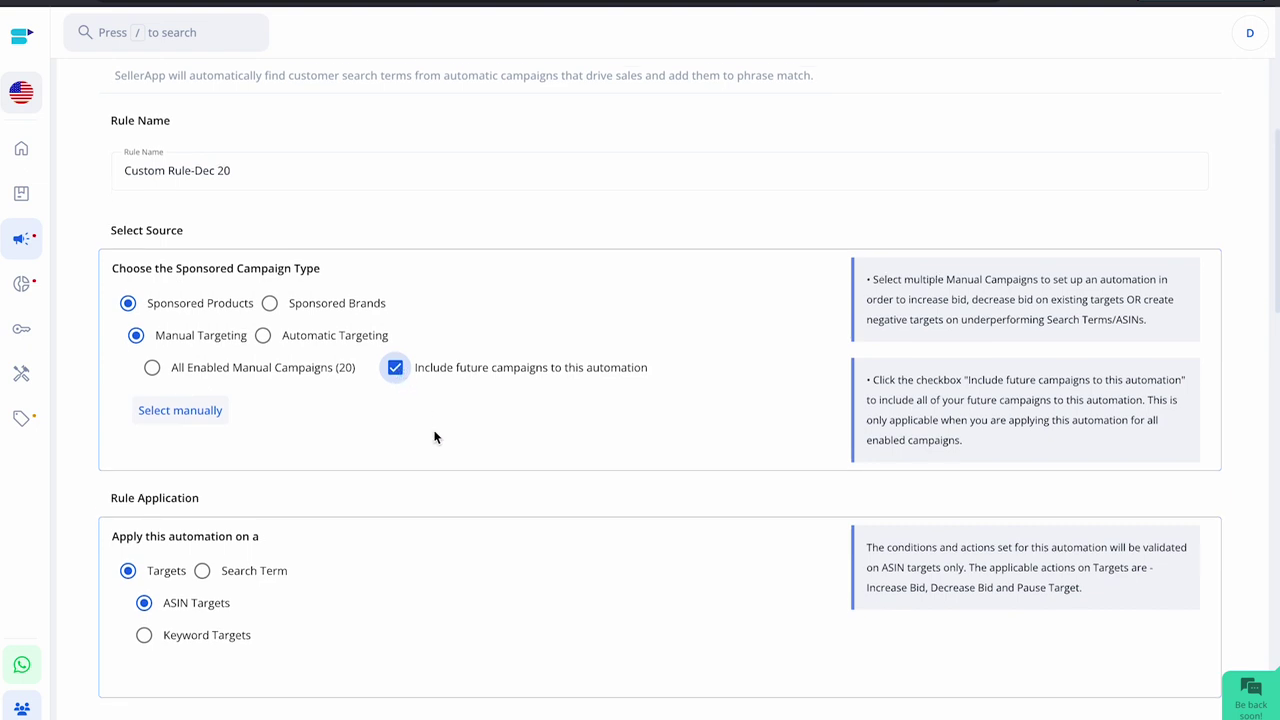
- Switch the rule application to Search Term and back to Targets
scroll(434, 437, down, 1)
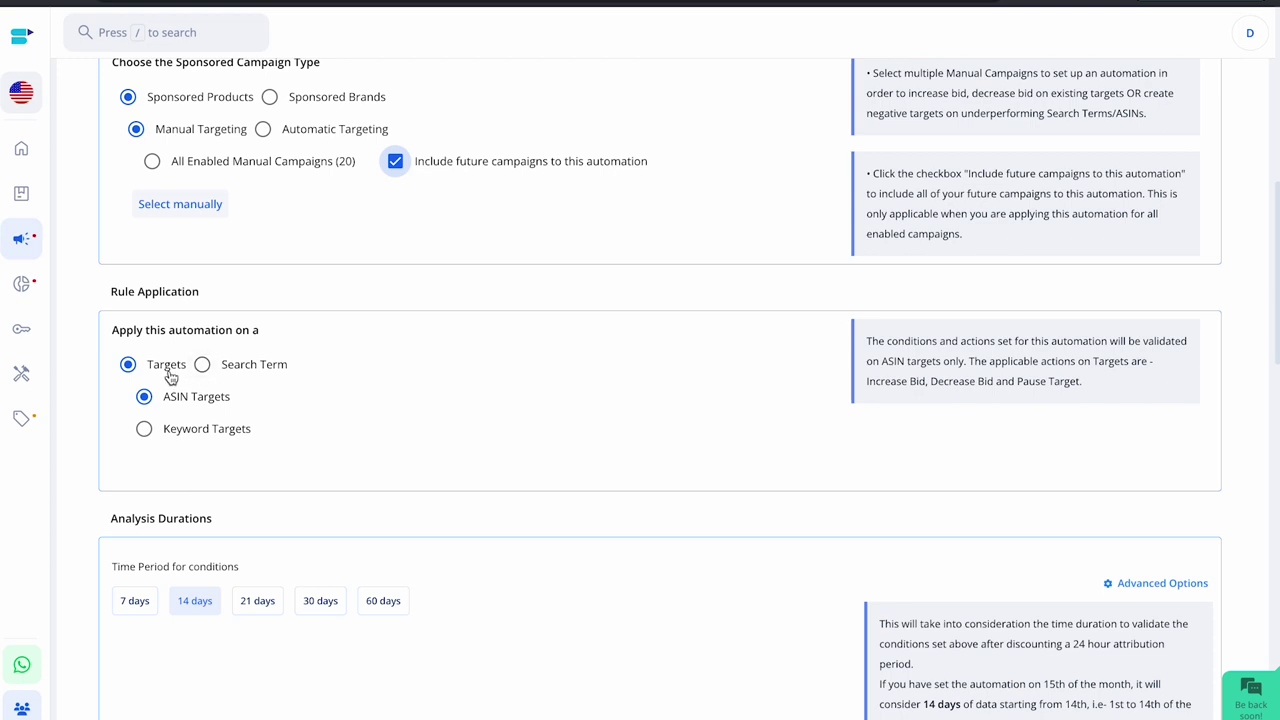
click(245, 372)
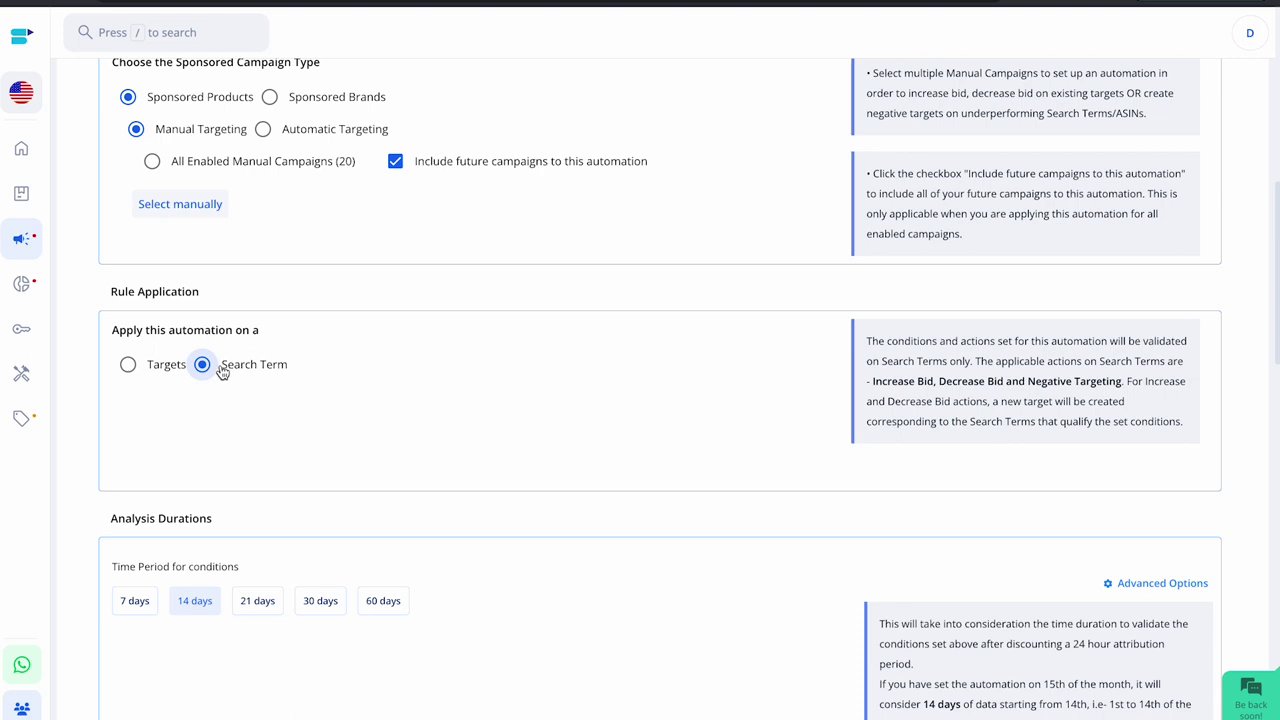
click(129, 366)
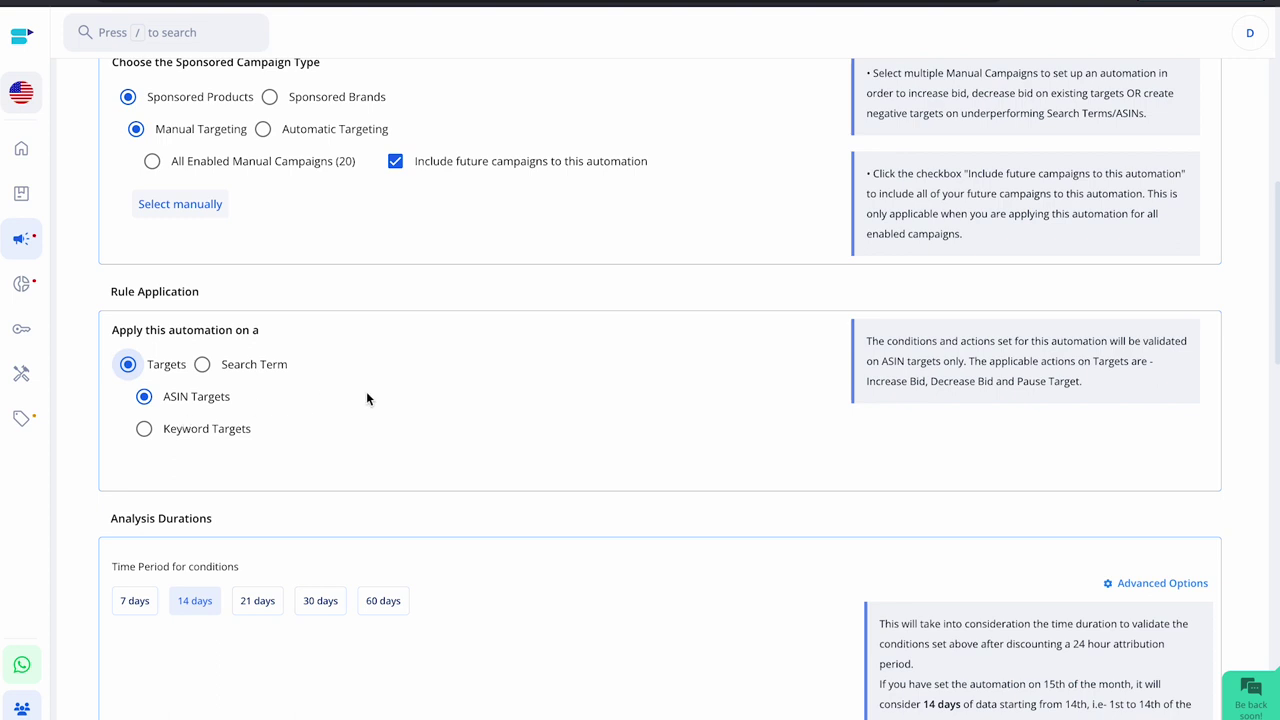
- Show the advanced options of the analysis duration and look through the day choices for the attribution period
scroll(366, 398, down, 4)
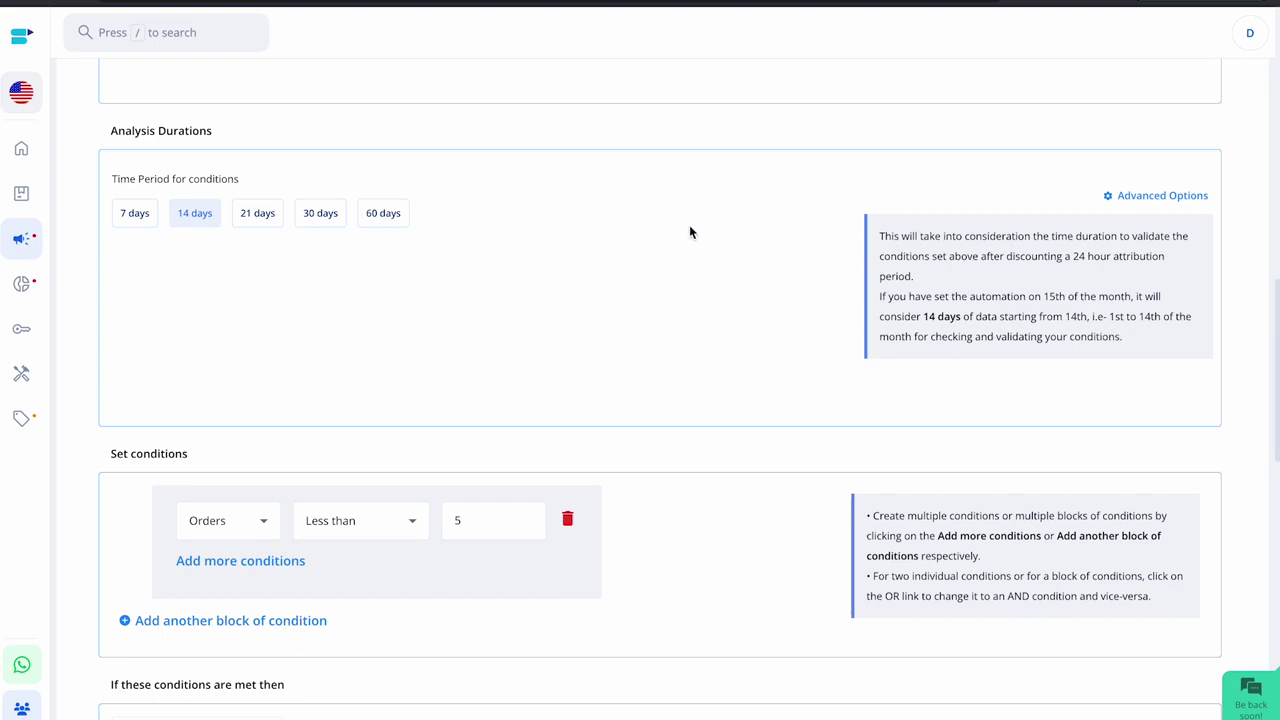
click(1171, 197)
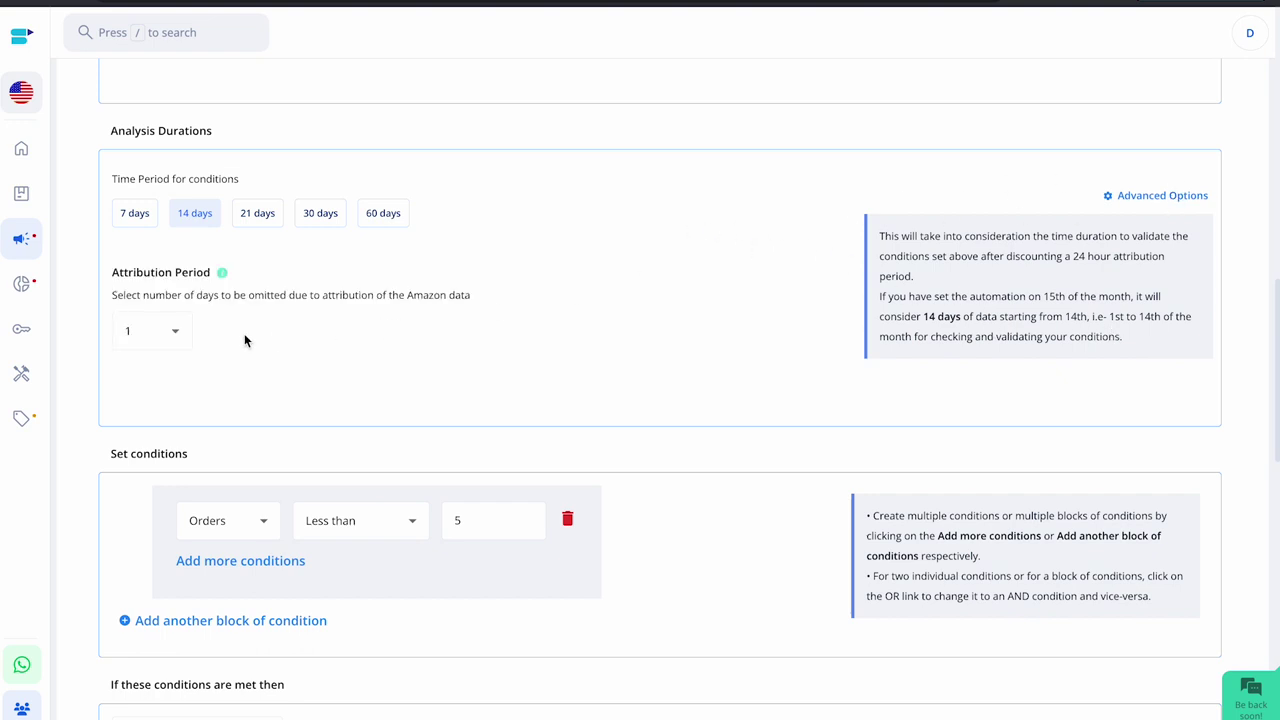
click(172, 334)
scroll(186, 502, down, 5)
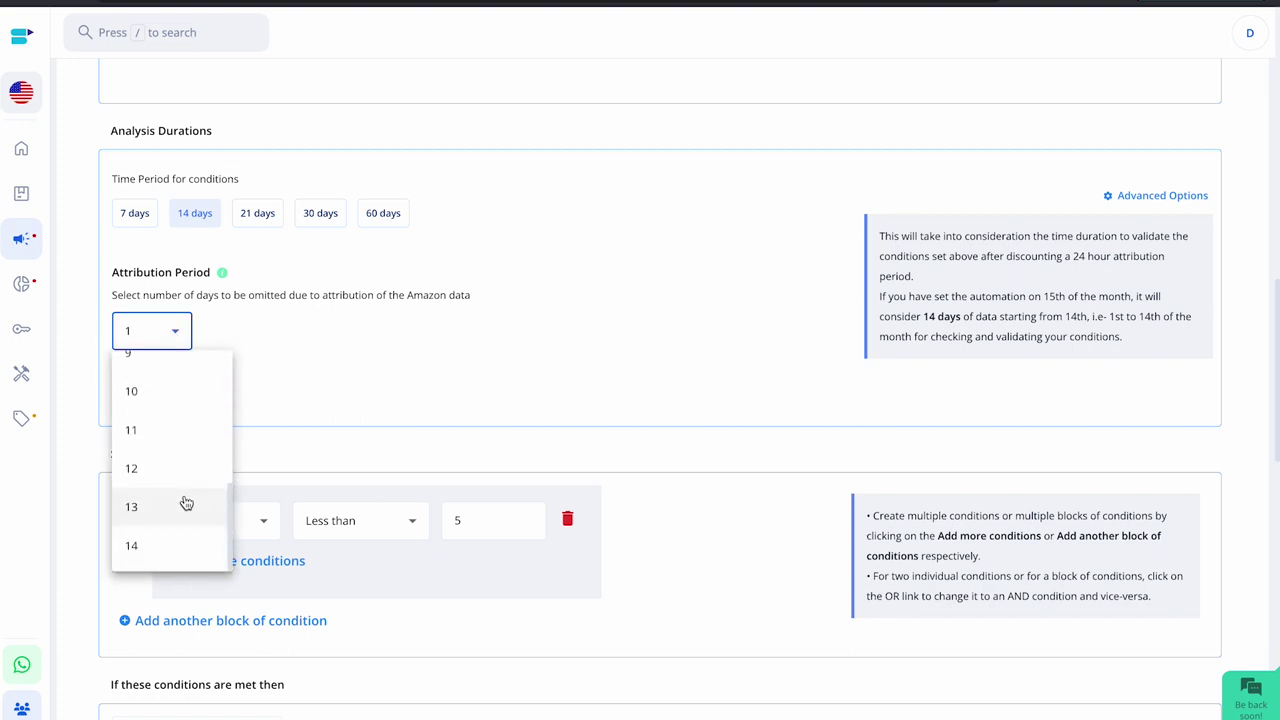
scroll(186, 502, up, 5)
scroll(186, 502, down, 3)
scroll(186, 502, down, 3)
click(297, 368)
- Set the metric of the first condition to CVR
scroll(385, 416, down, 3)
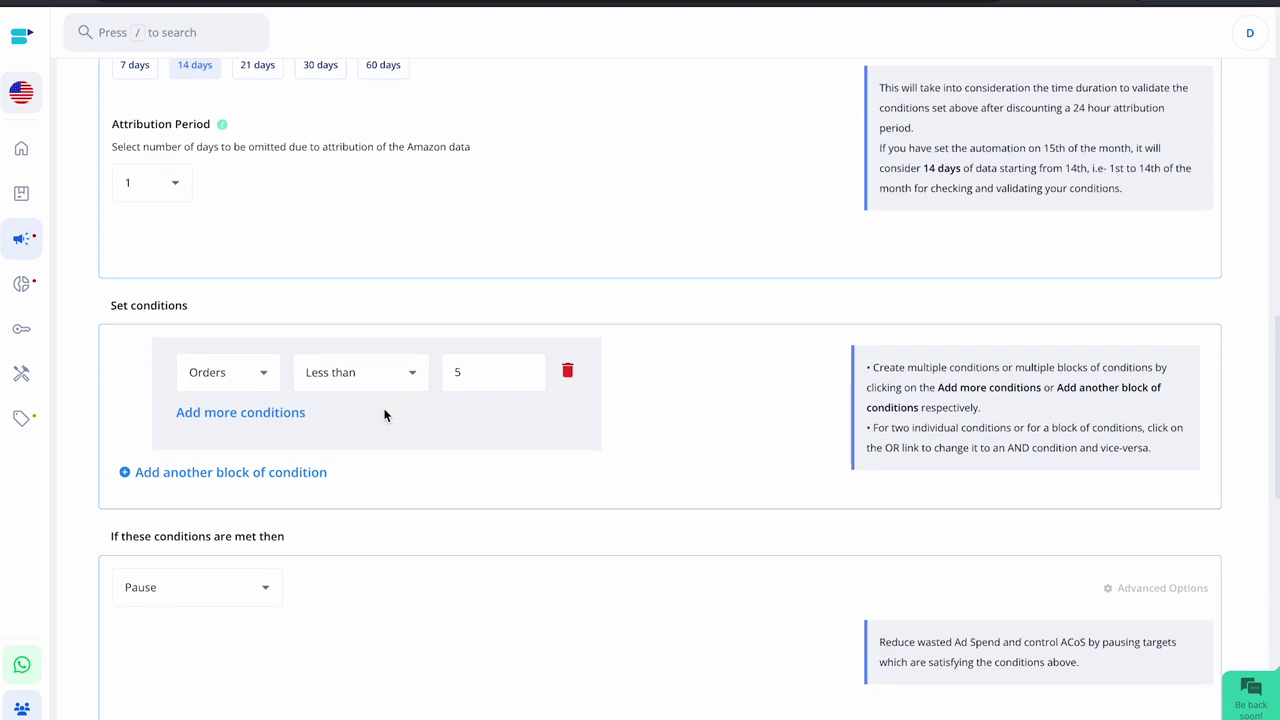
scroll(385, 416, down, 1)
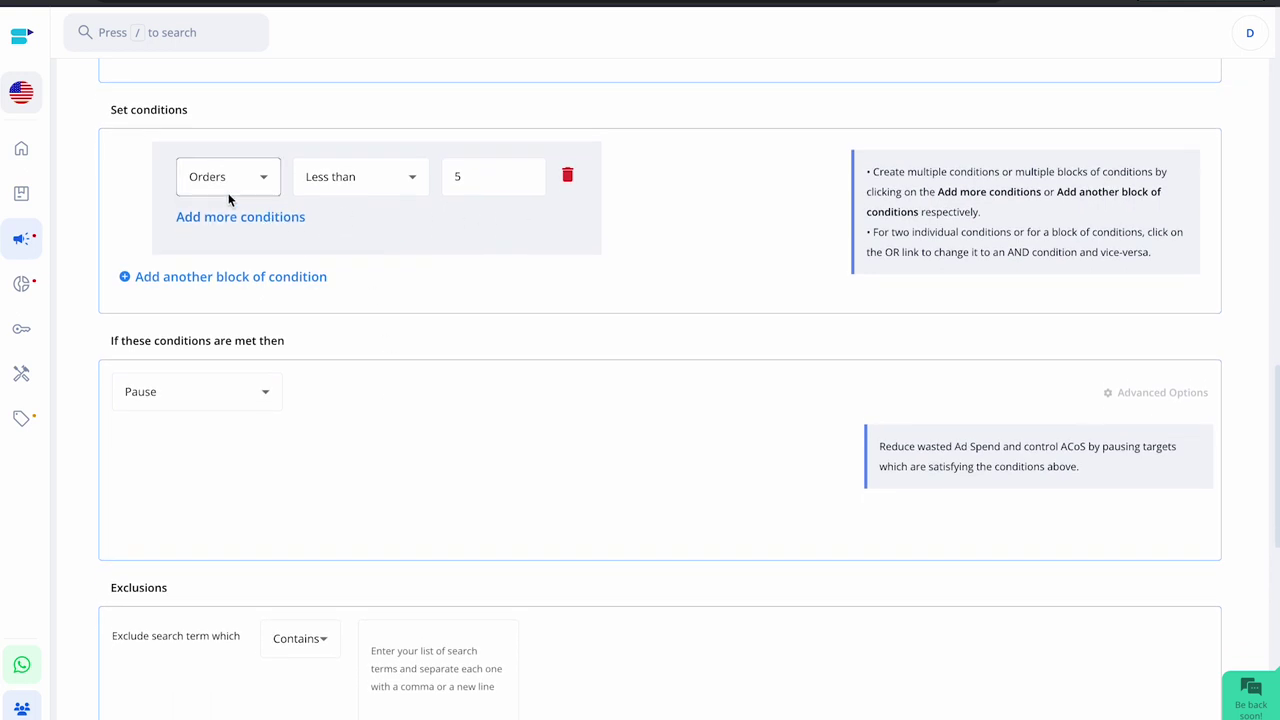
click(267, 180)
scroll(277, 291, down, 1)
scroll(278, 292, down, 1)
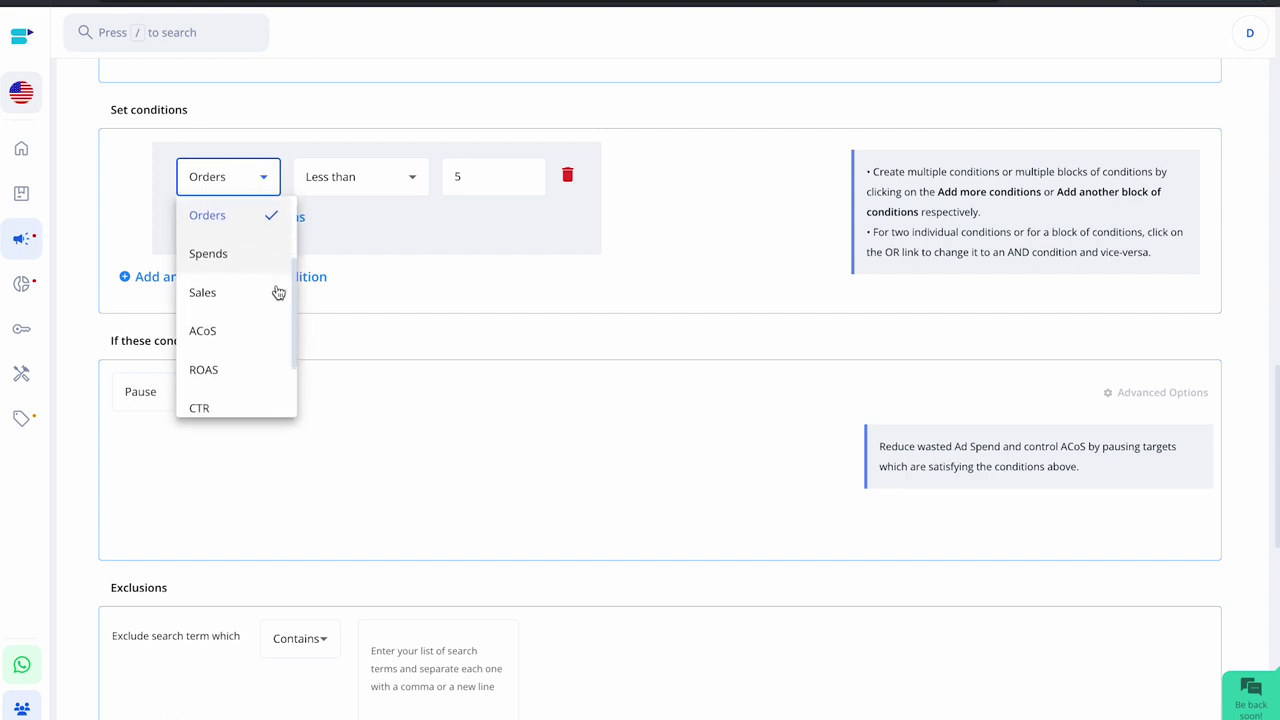
scroll(278, 292, down, 1)
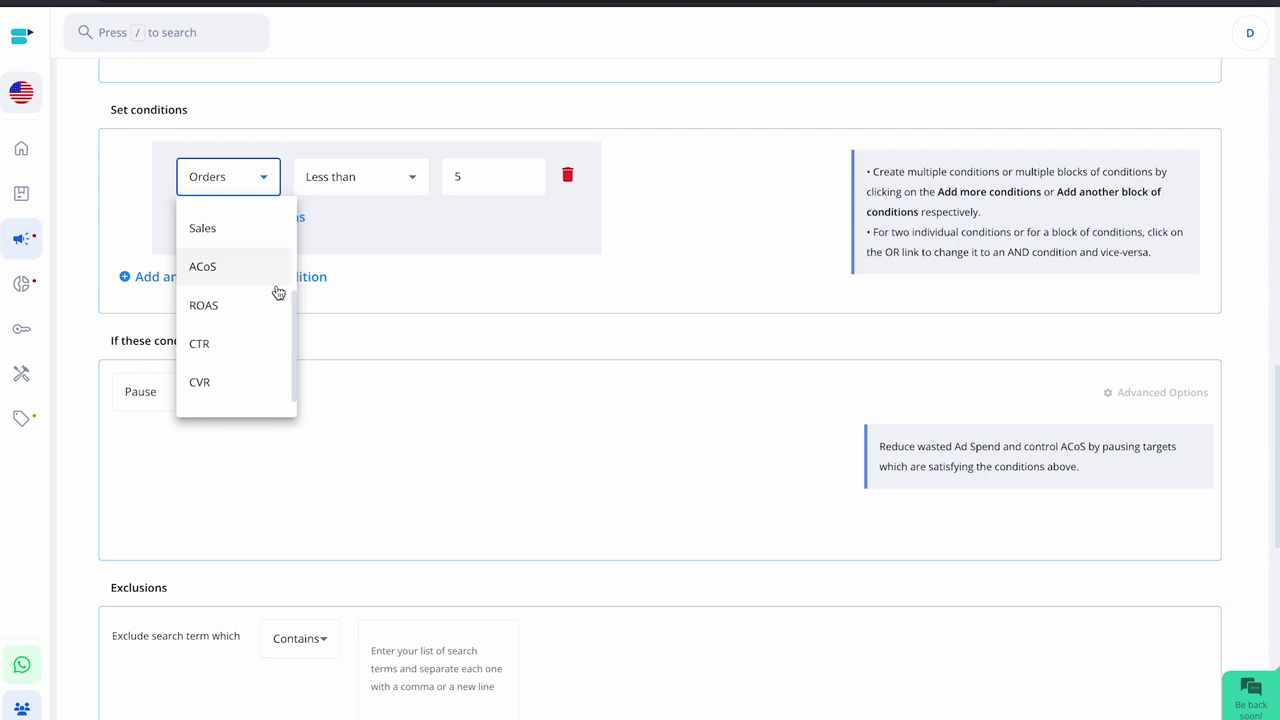
scroll(278, 292, down, 1)
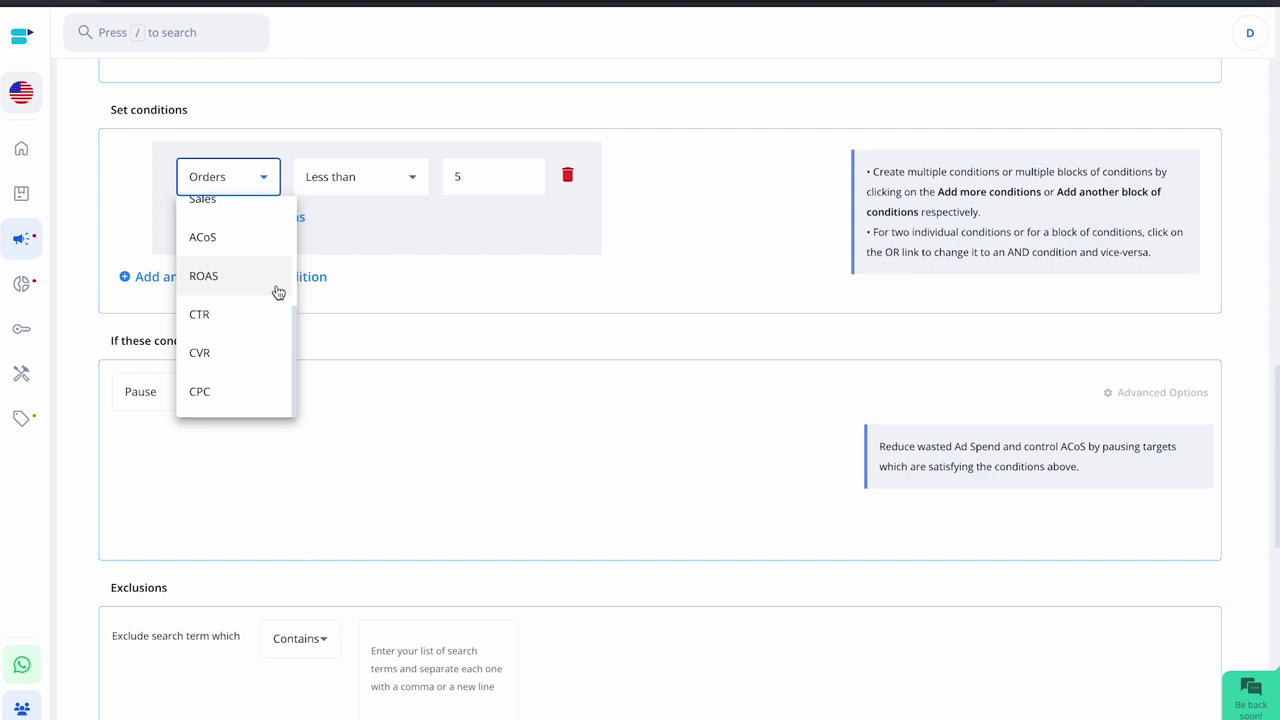
click(234, 354)
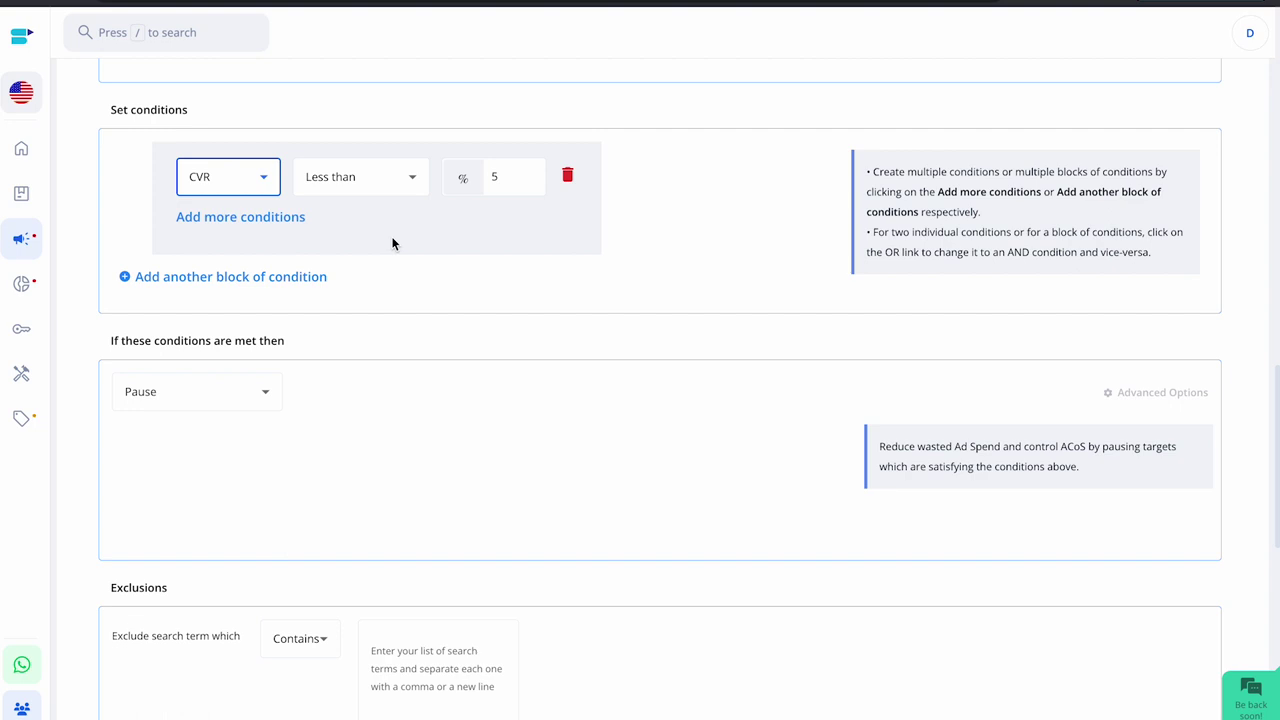
- Add a second condition to the first block and a further condition block joined to it with AND
click(270, 219)
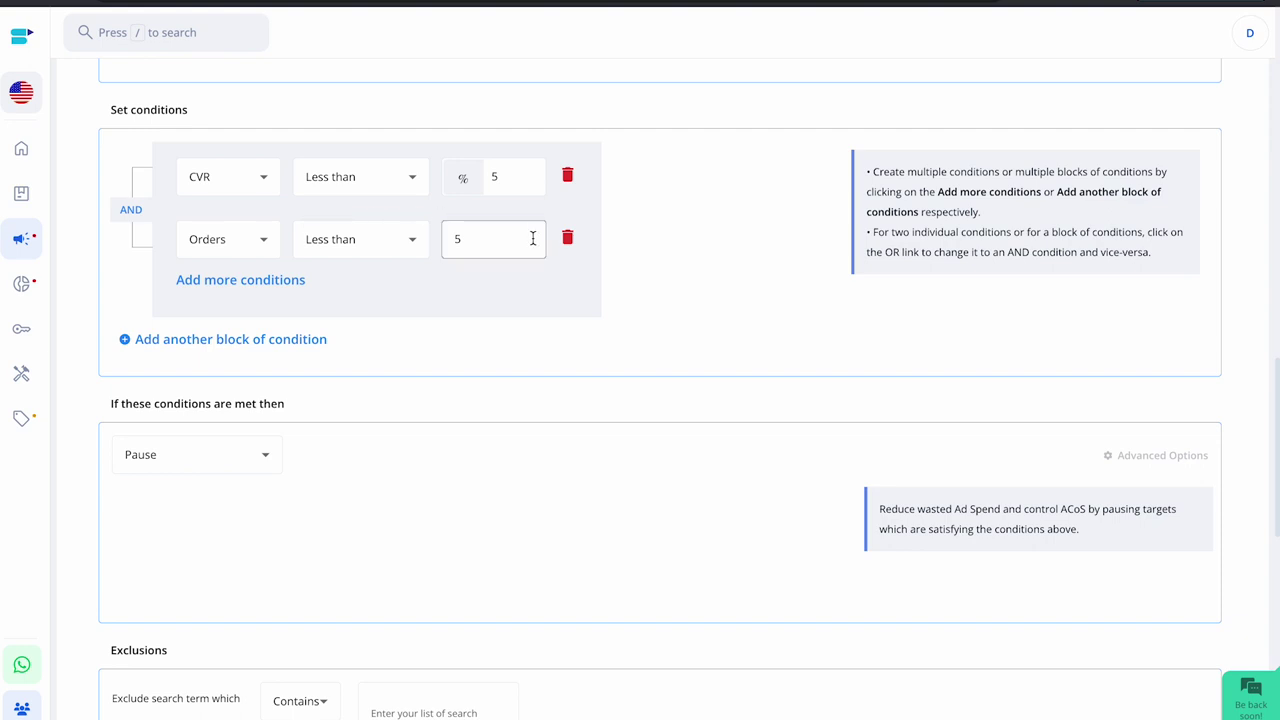
click(297, 339)
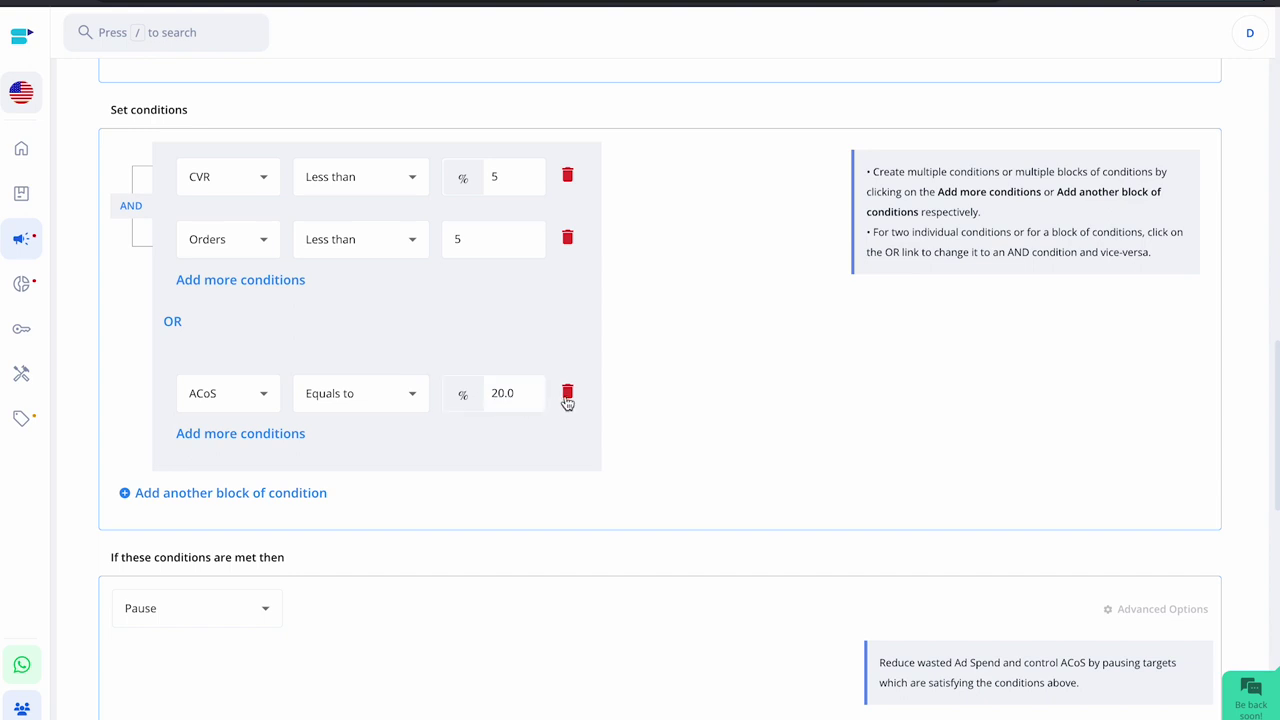
click(175, 323)
- Set the action for met conditions to Increase Bid
scroll(797, 336, down, 3)
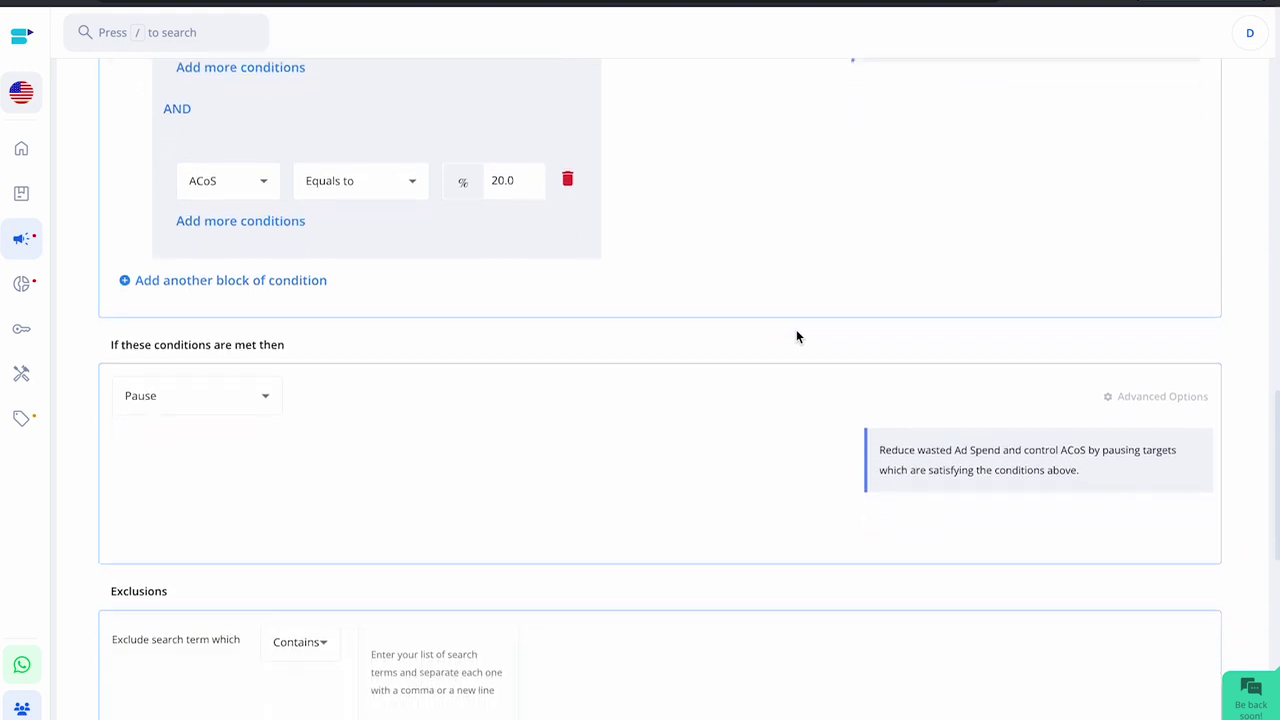
scroll(796, 336, down, 2)
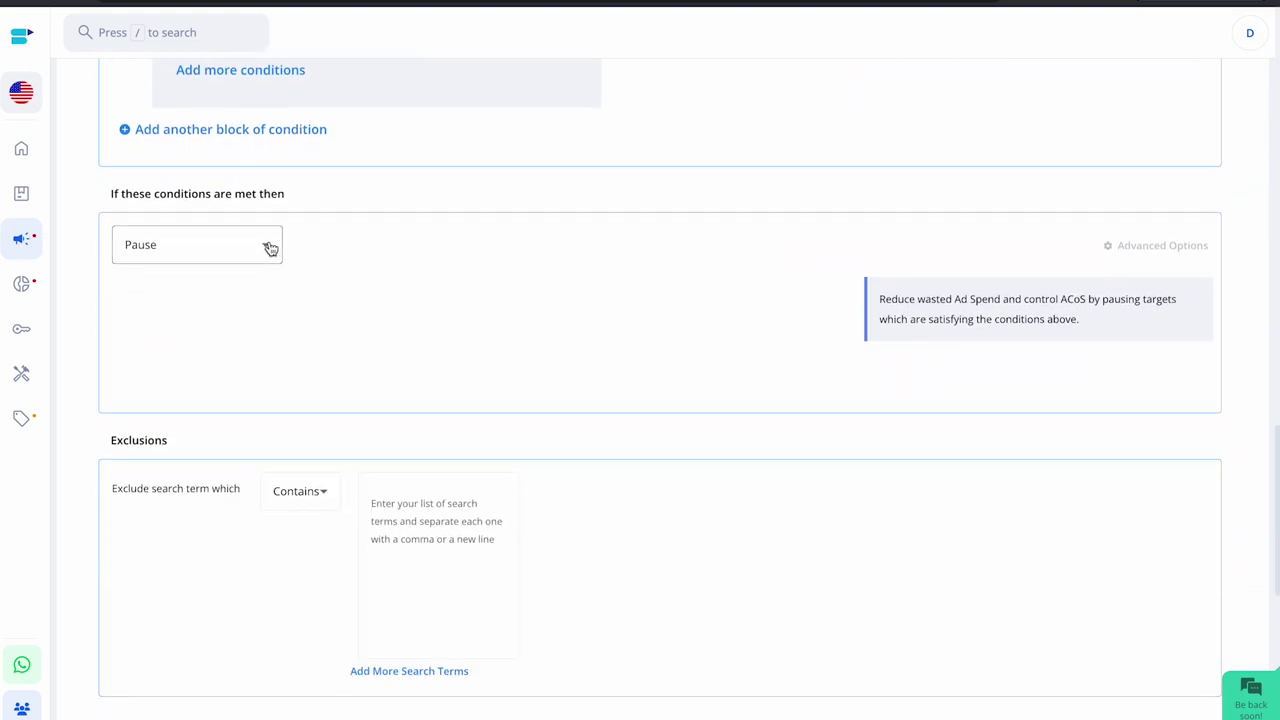
click(270, 248)
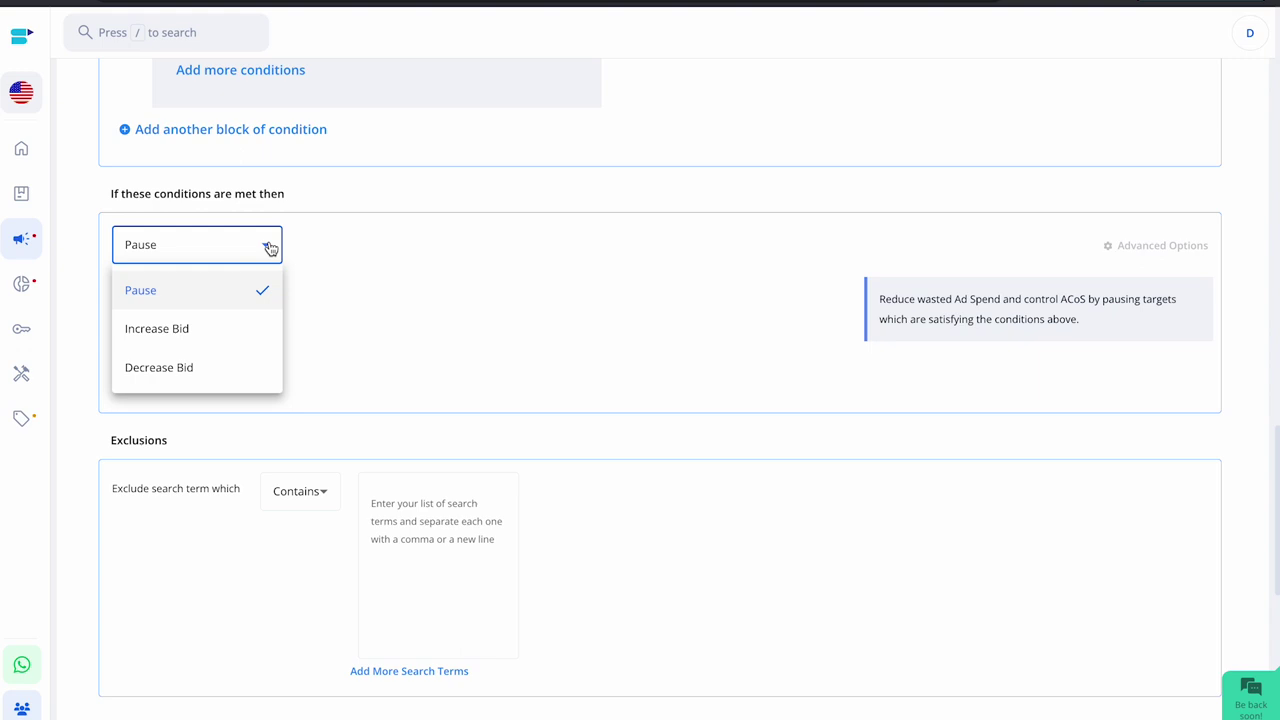
click(248, 336)
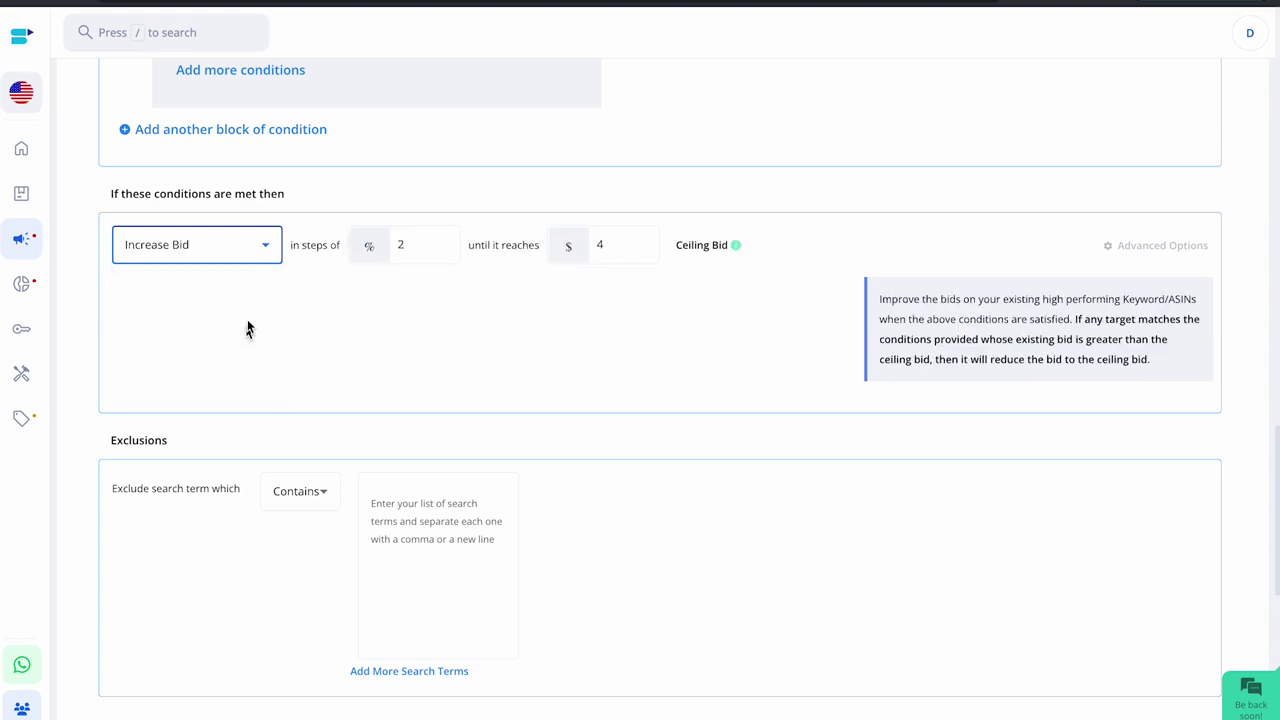
- Change the action for met conditions to Decrease Bid
click(266, 250)
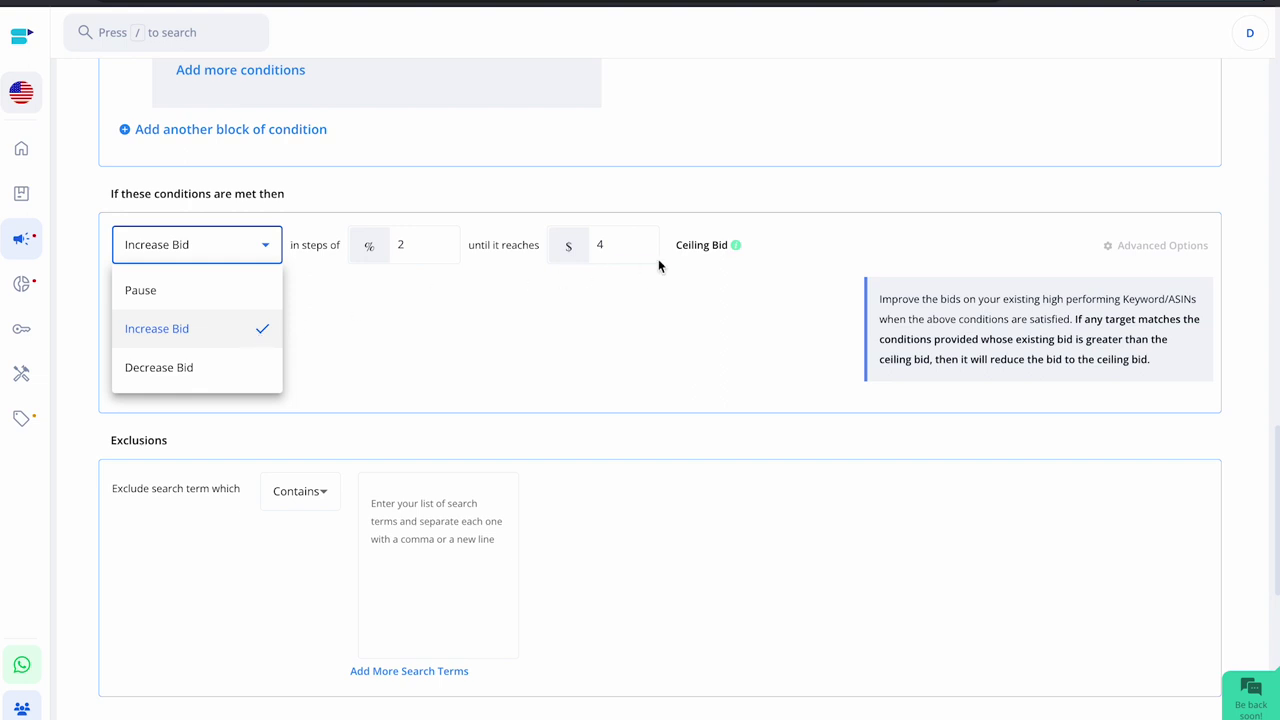
click(229, 368)
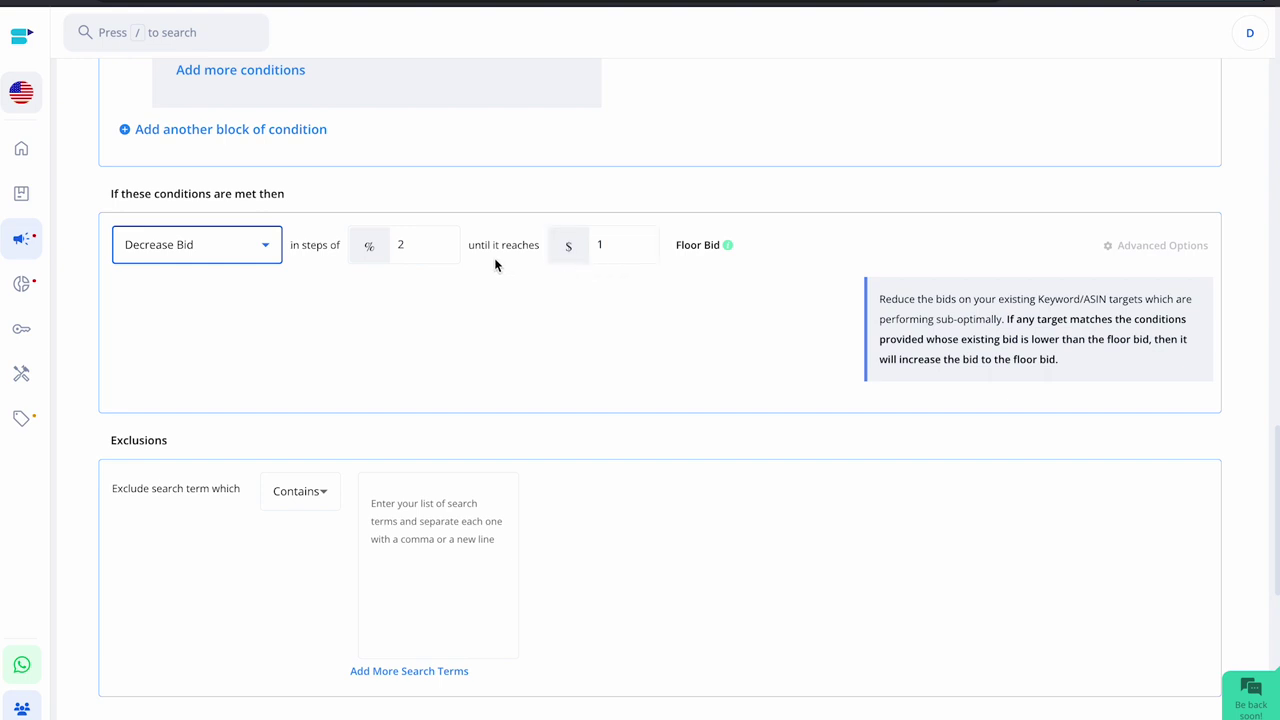
scroll(183, 550, down, 3)
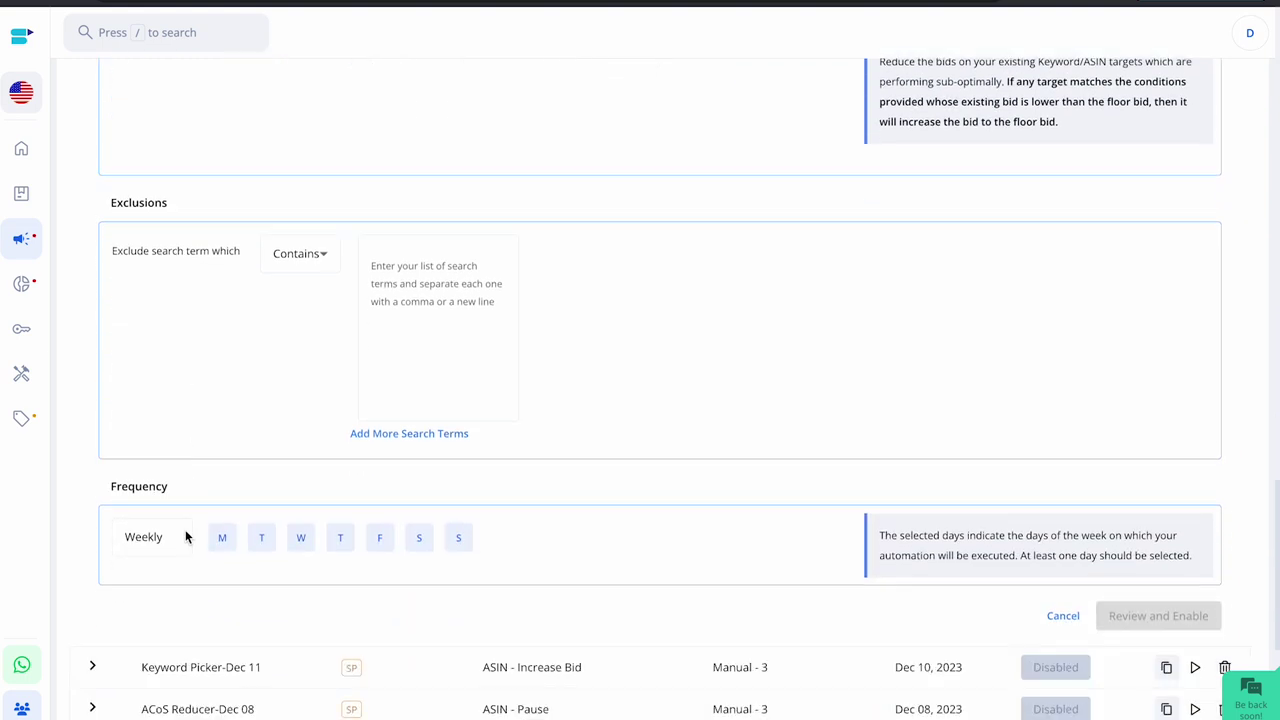
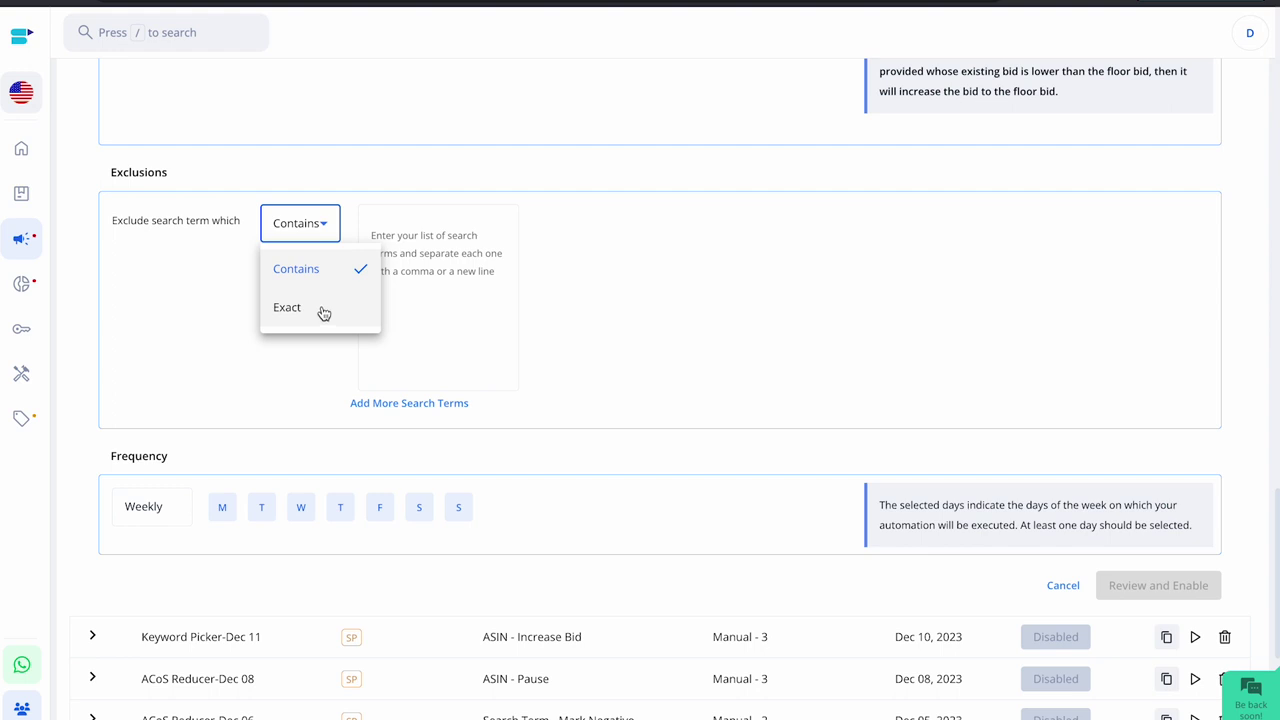
- Set the search term exclusion's match type to Exact and start its list of terms
click(323, 313)
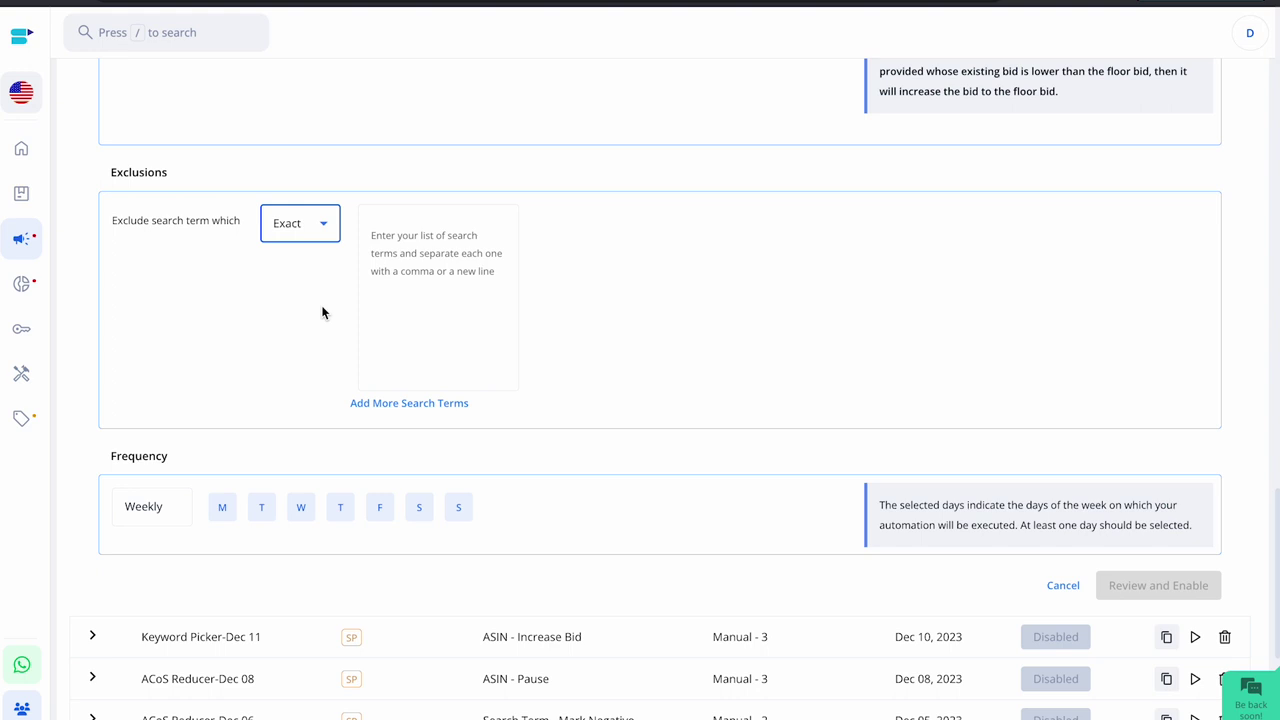
click(430, 238)
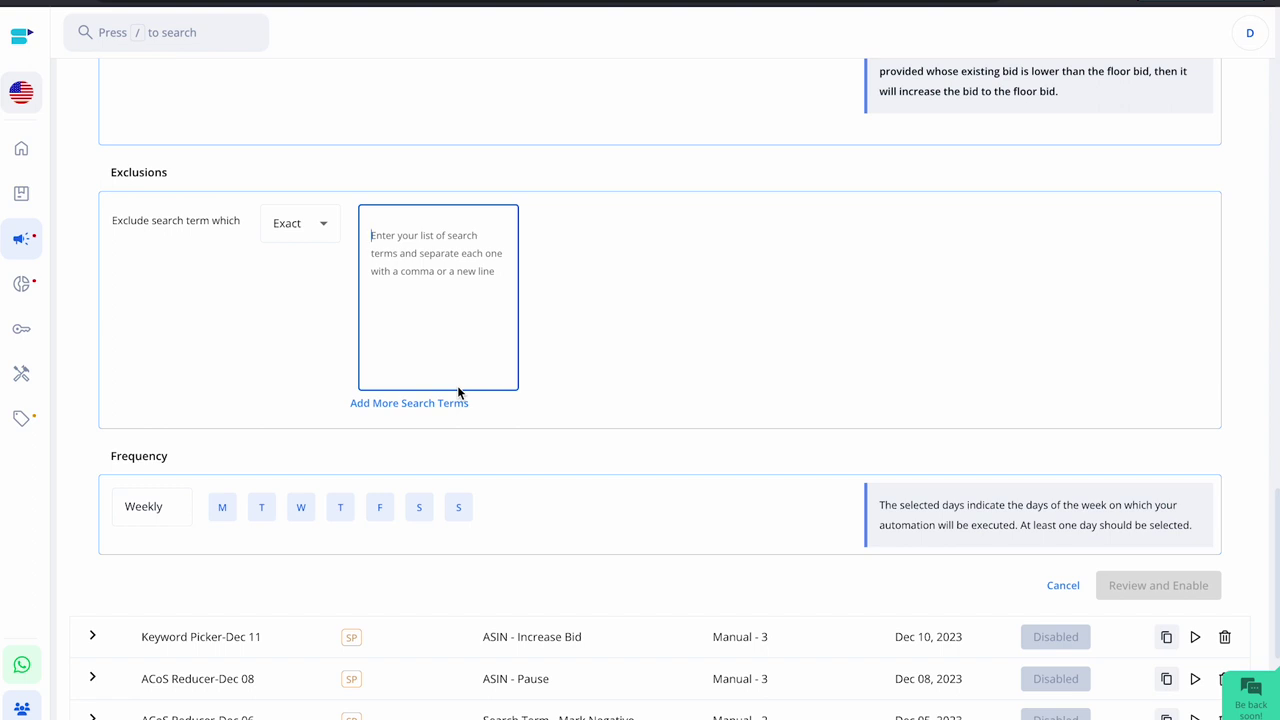
- Change the exclusion's match type to Contains and enter CHEAP as the search term to exclude
click(326, 227)
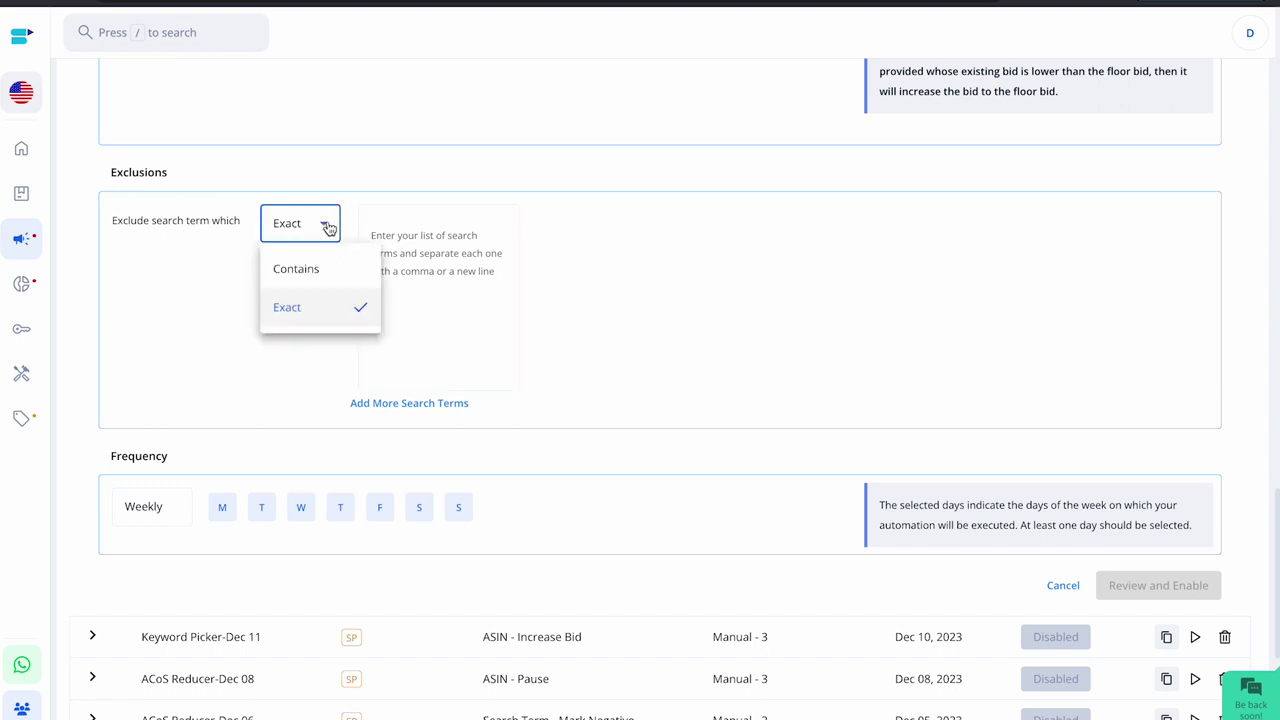
click(323, 275)
click(399, 247)
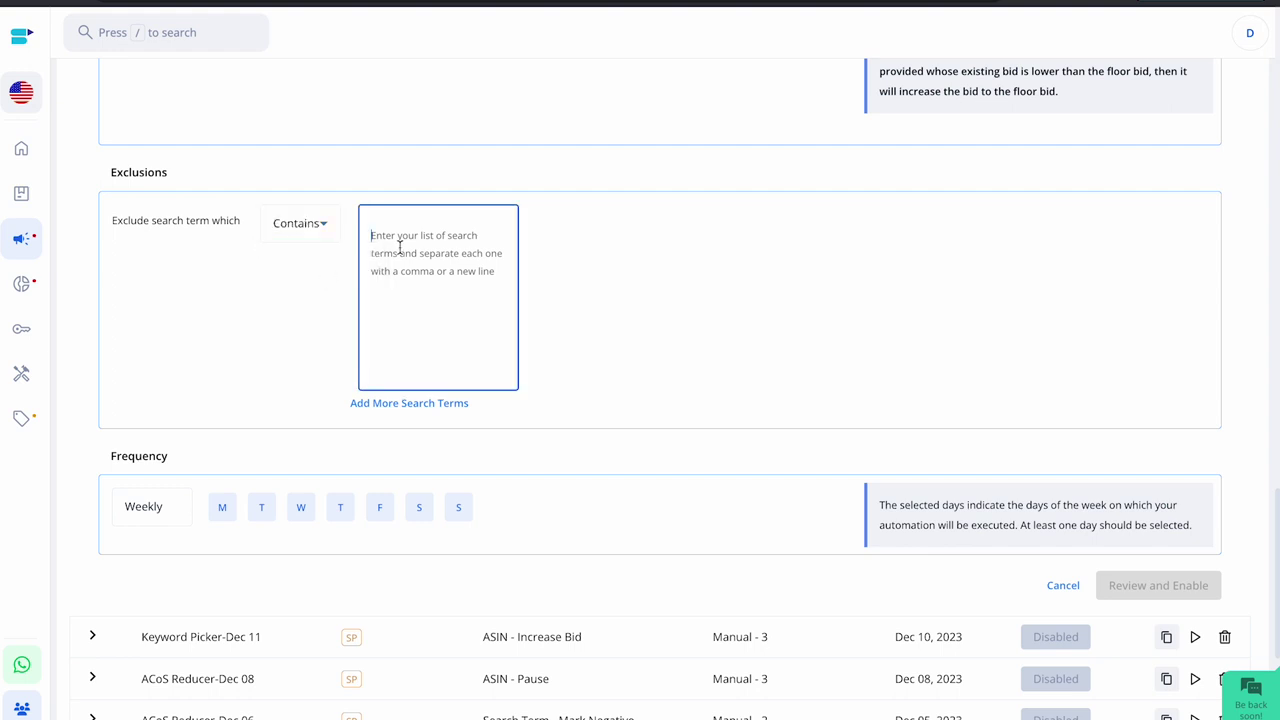
text(CHEAP)
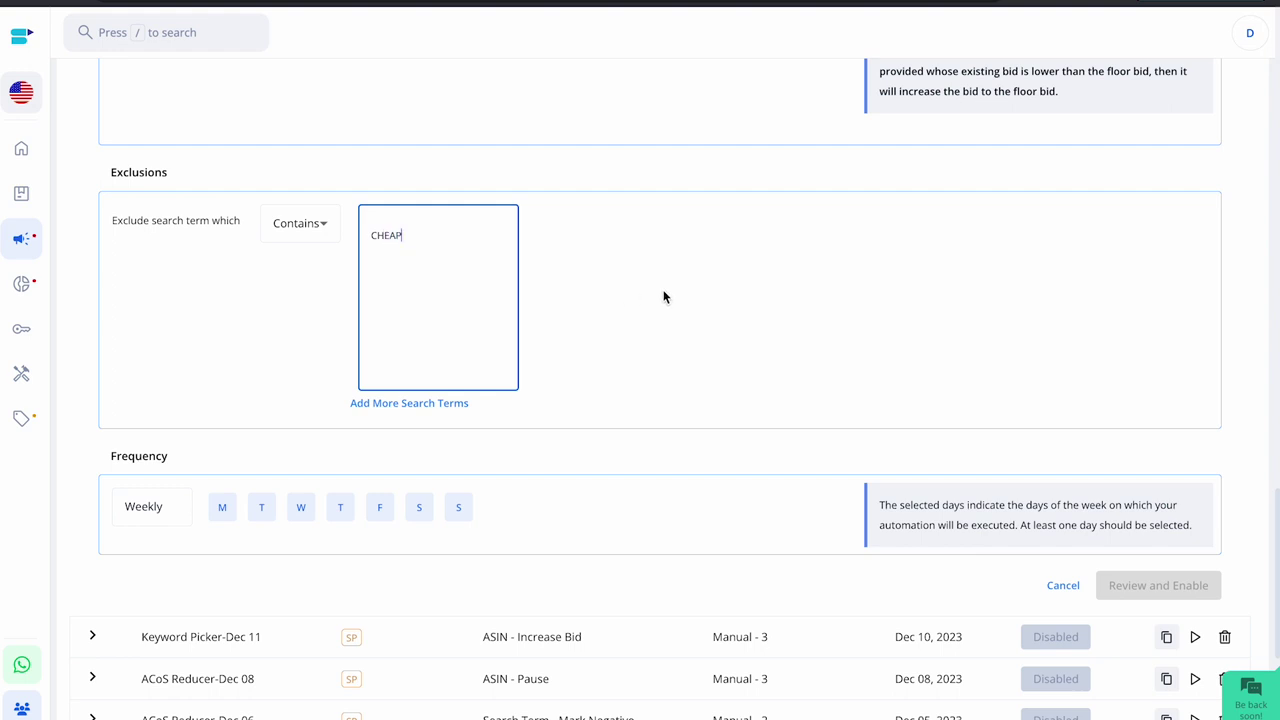
scroll(663, 297, down, 5)
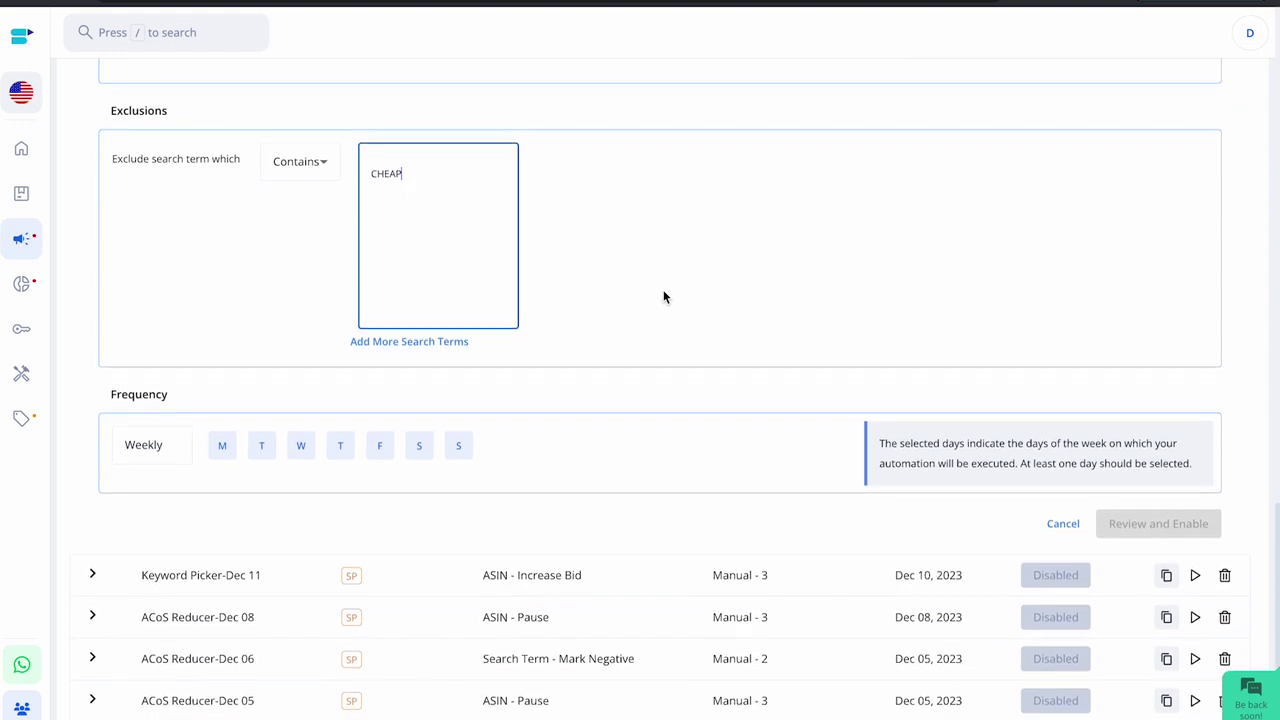